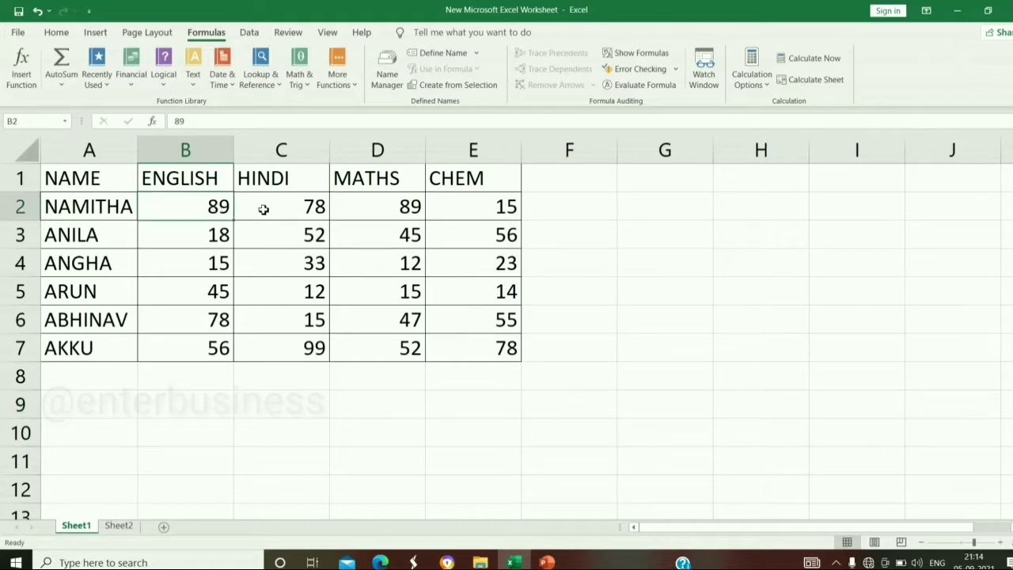
click(268, 208)
click(357, 214)
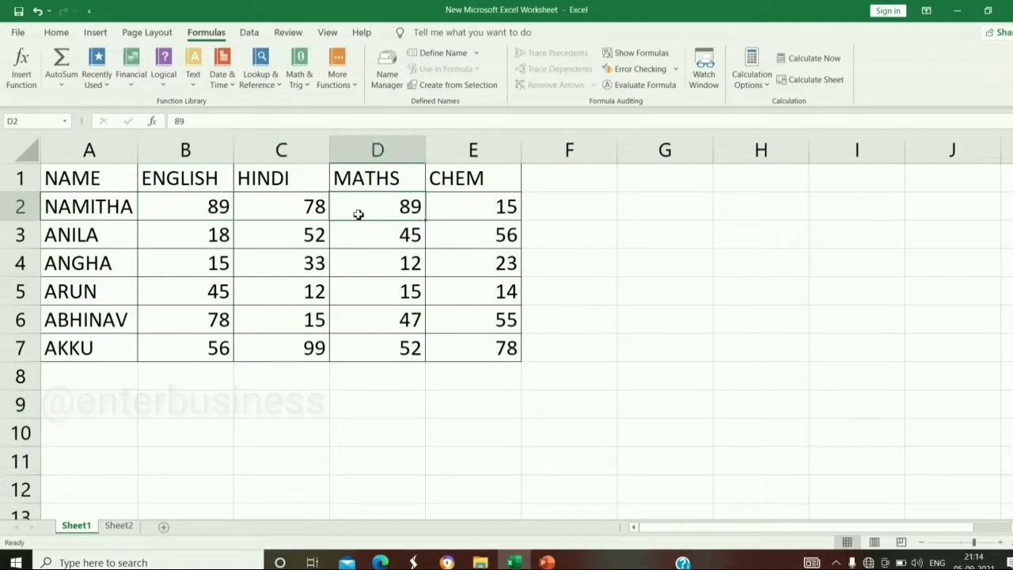
click(436, 215)
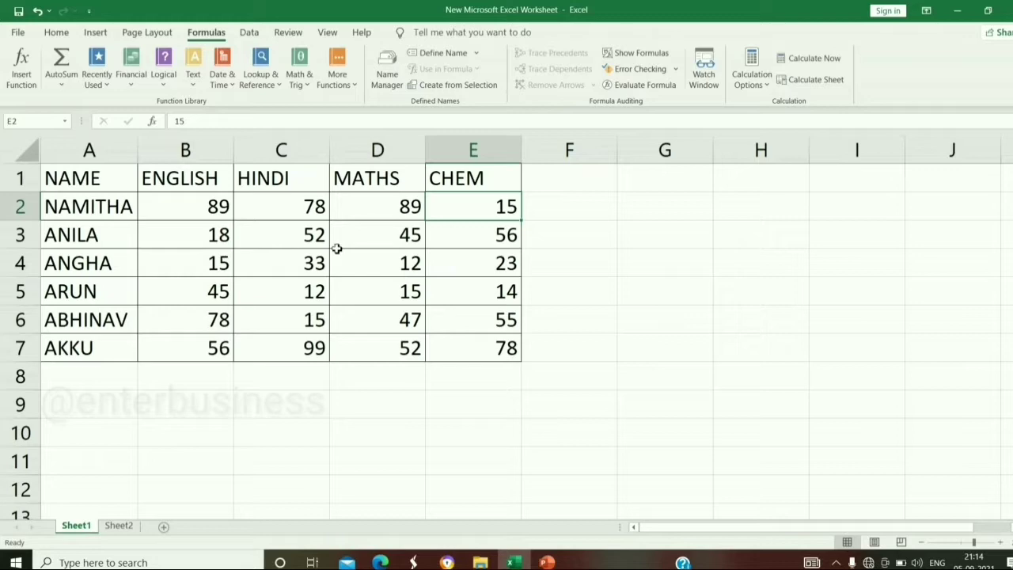
Enter the formula =COUNT(A1:E7) in cell B9 to count the numeric cells of the whole table.
click(195, 407)
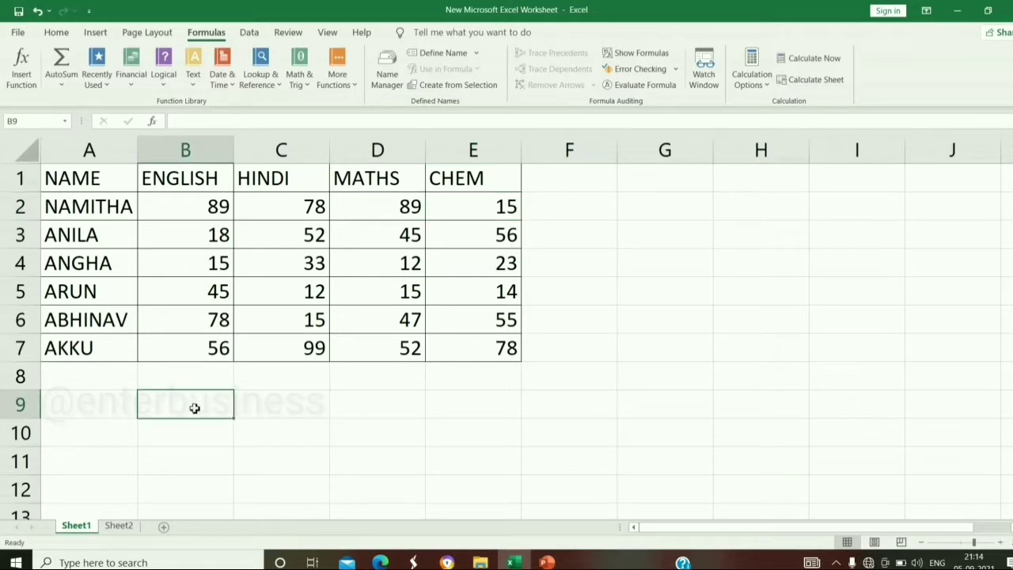
text(=)
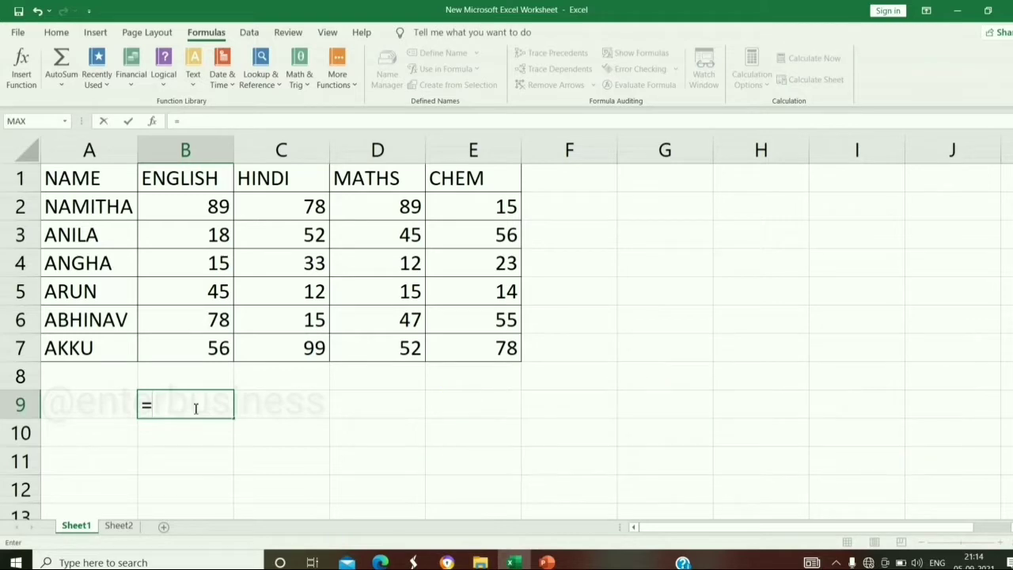
text(COUNT)
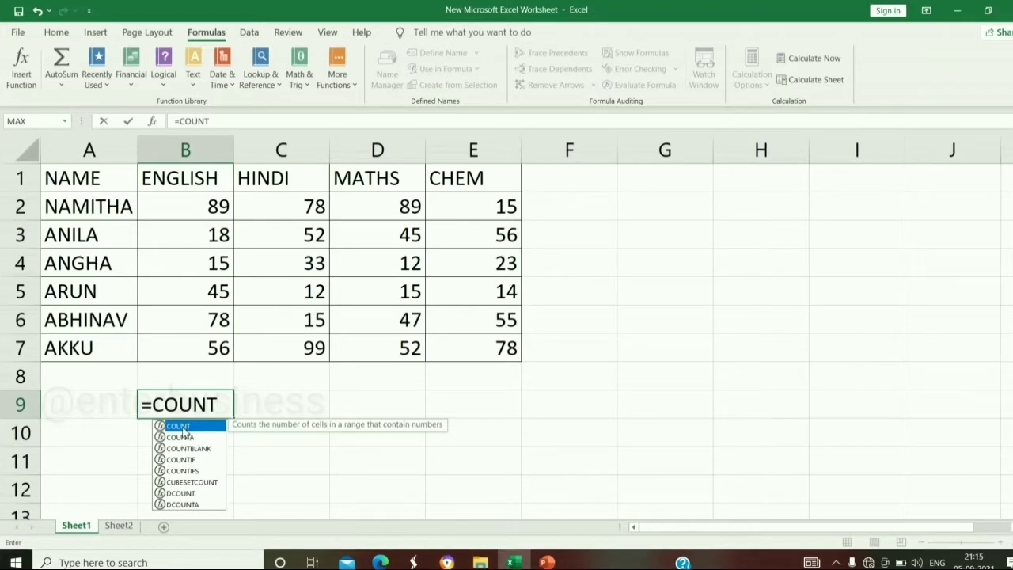
text(()
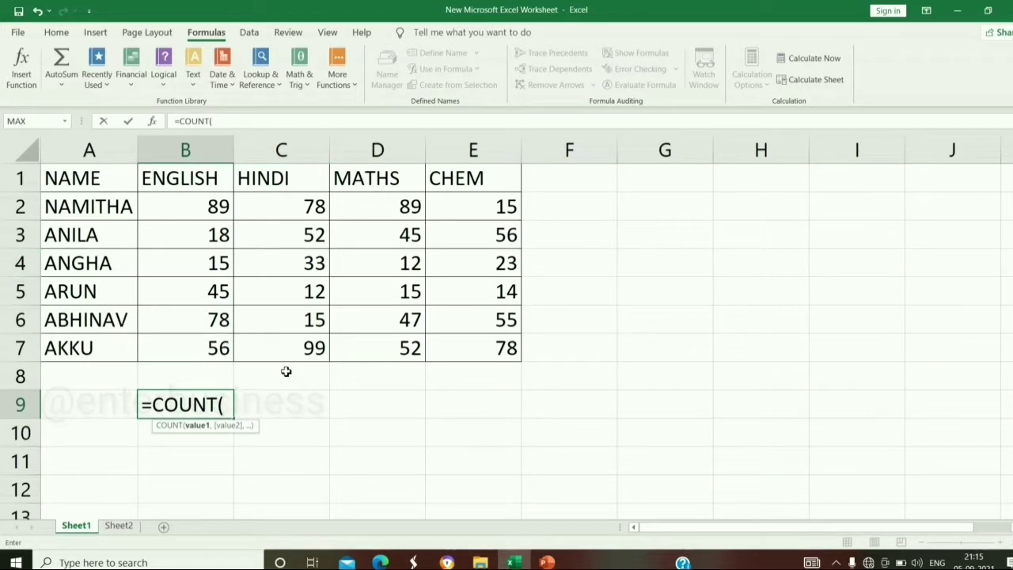
drag(59, 178, 513, 362)
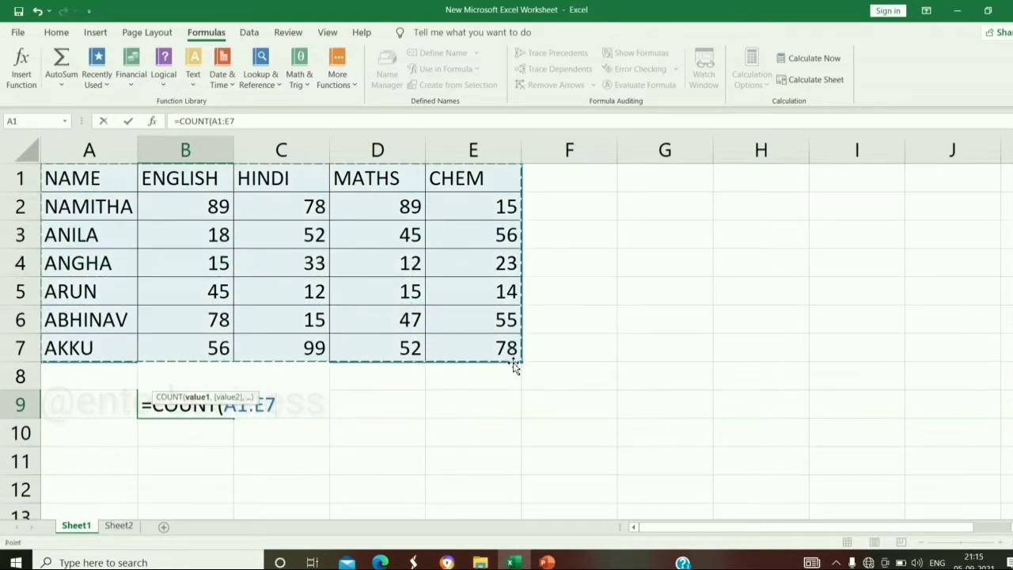
key(Return)
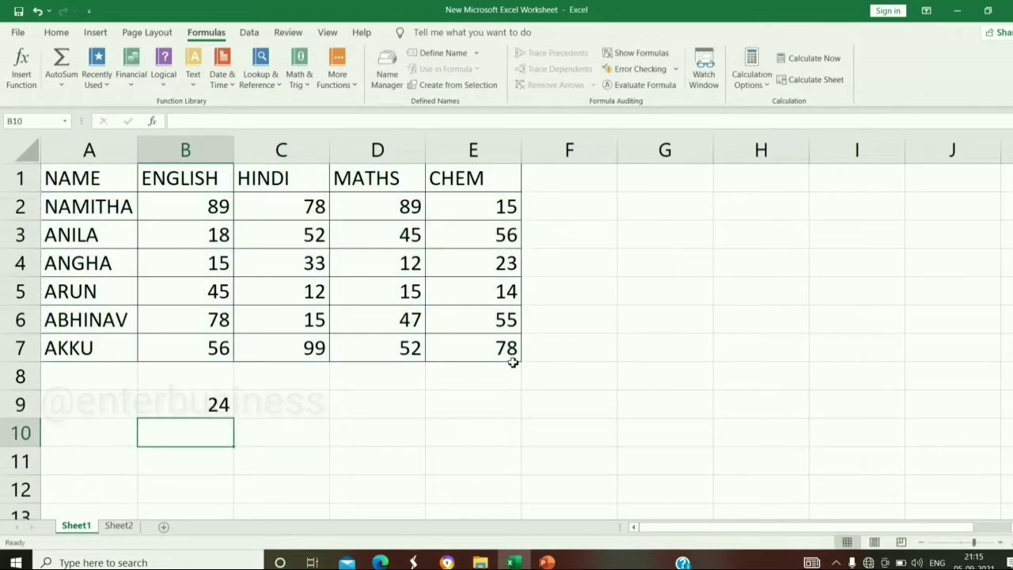
Examine the formula in B9 and compare the selection counts for the full table A1:E7 and the marks only, B2:E7.
click(214, 401)
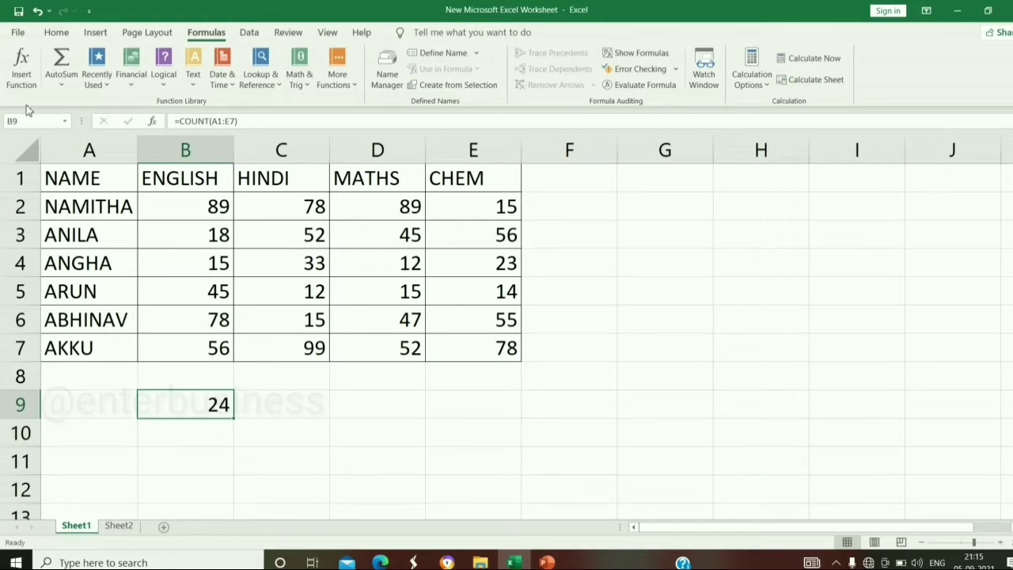
click(164, 233)
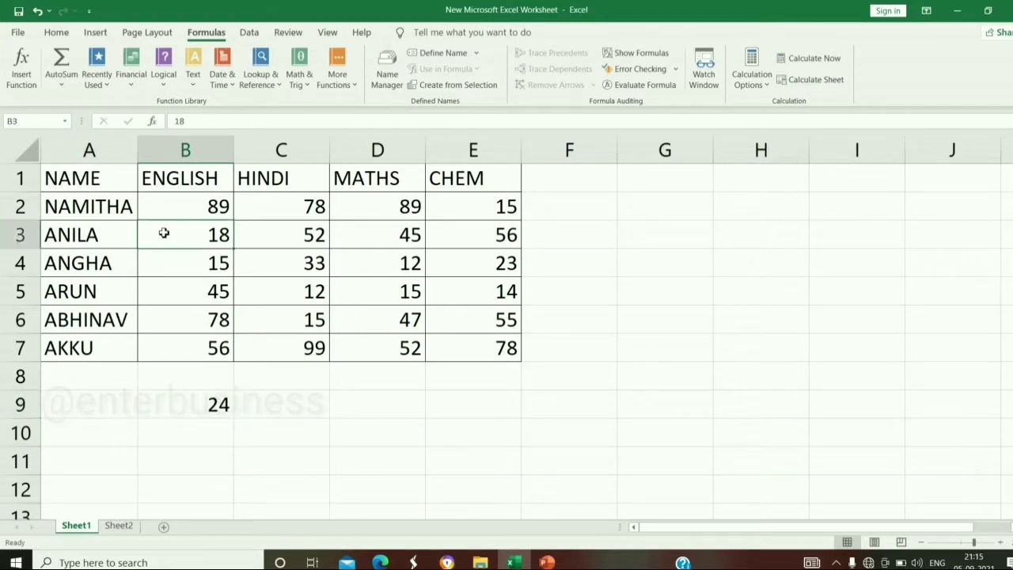
click(249, 366)
click(255, 416)
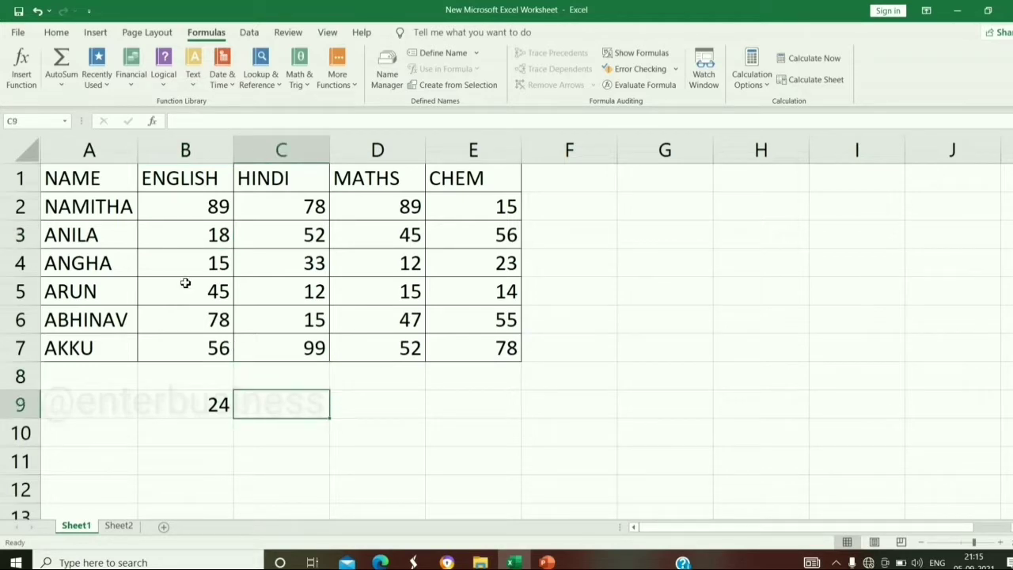
drag(60, 179, 468, 346)
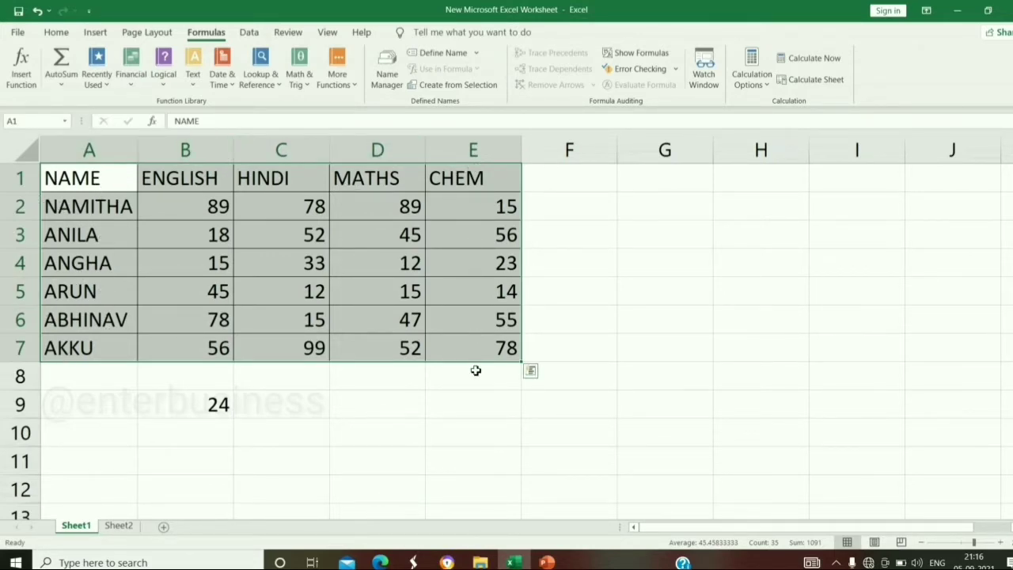
click(282, 415)
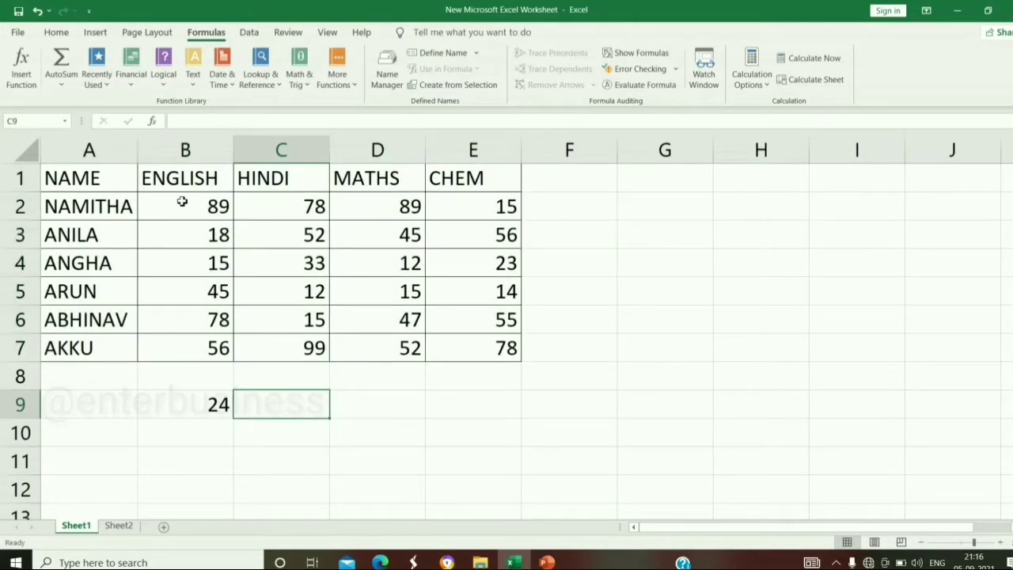
drag(182, 198, 481, 346)
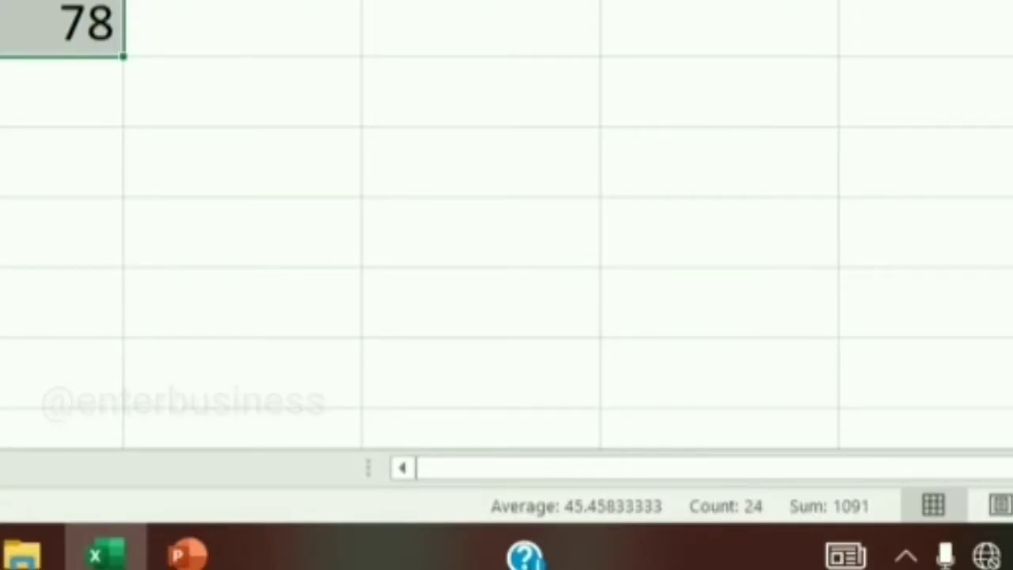
click(207, 401)
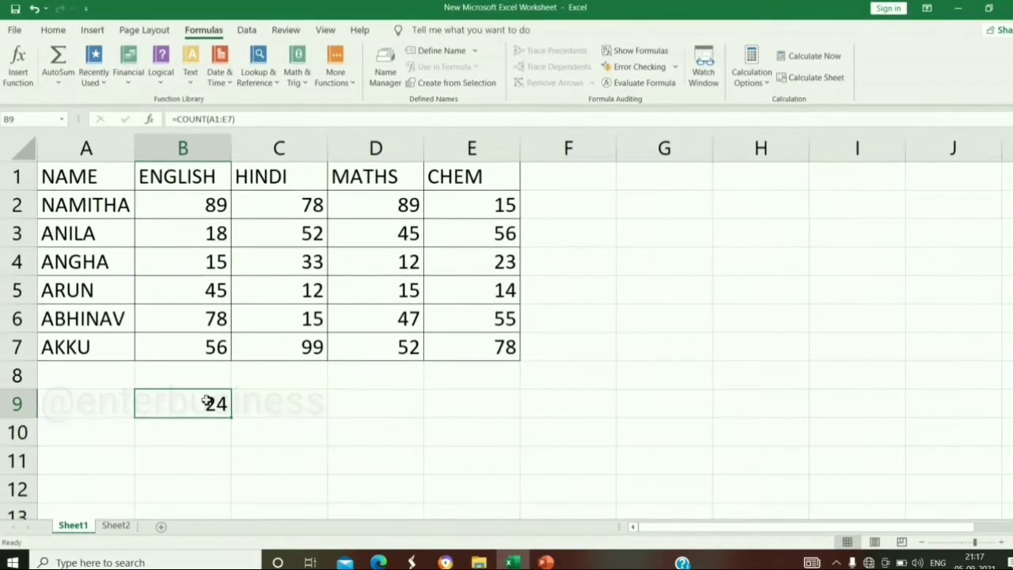
Insert AutoSum's Count Numbers function in cell C9 with the range A1:E7.
click(281, 412)
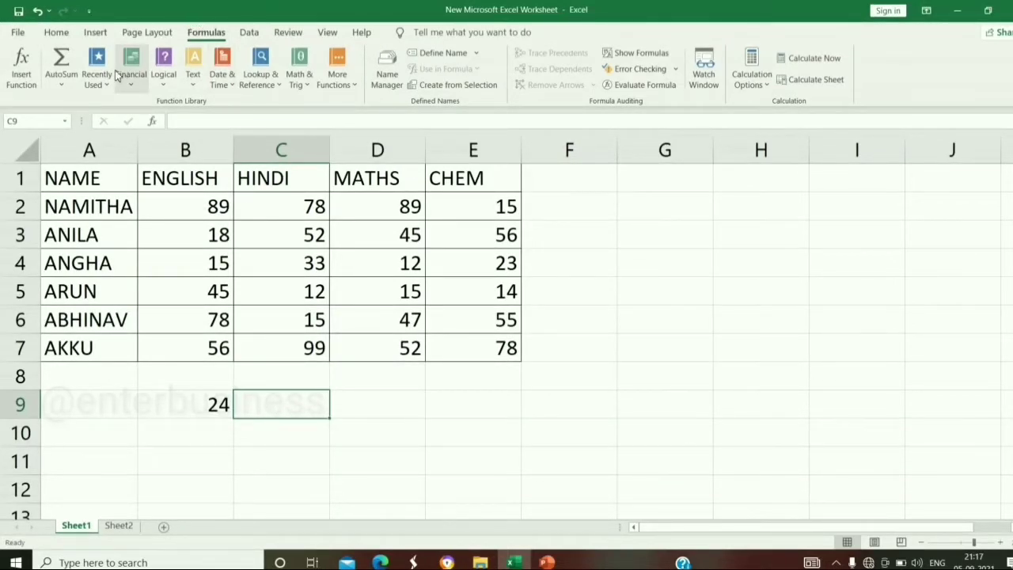
click(57, 87)
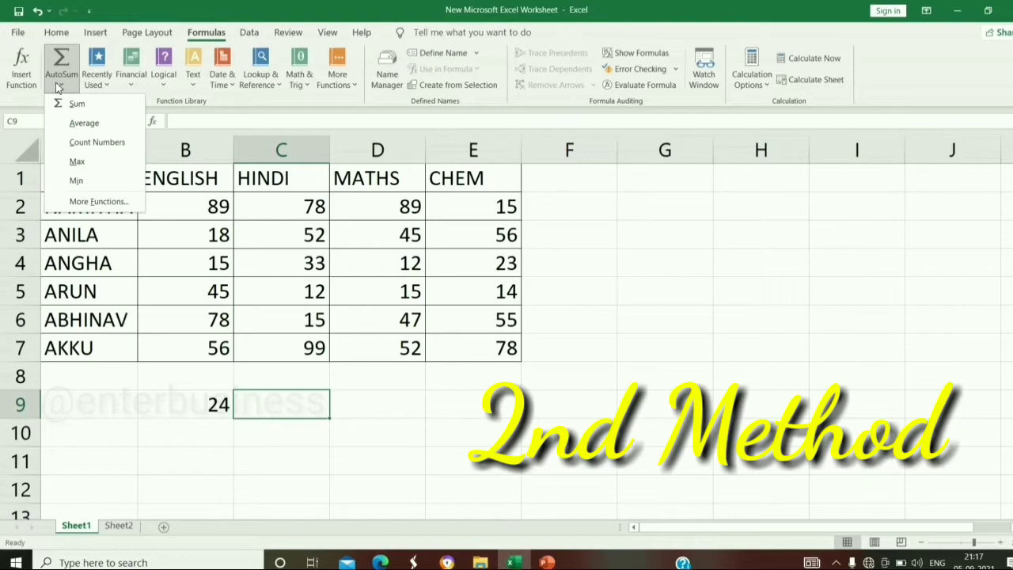
click(96, 142)
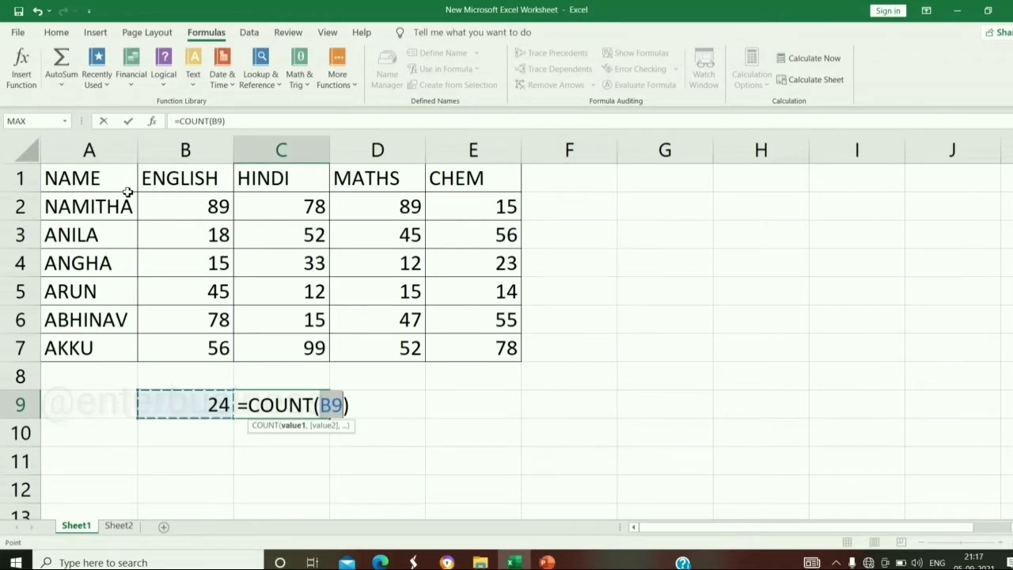
drag(51, 170, 505, 346)
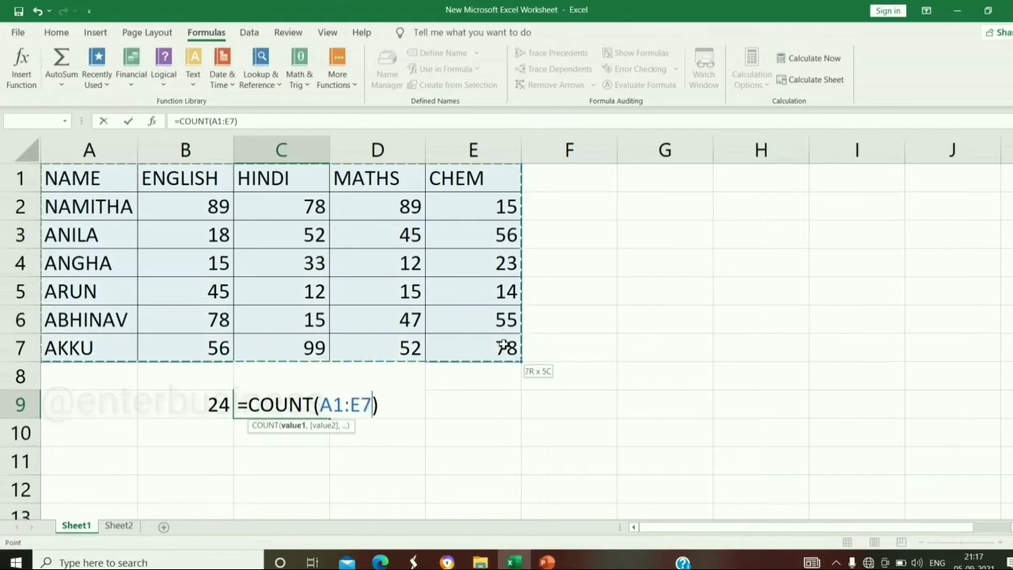
key(Return)
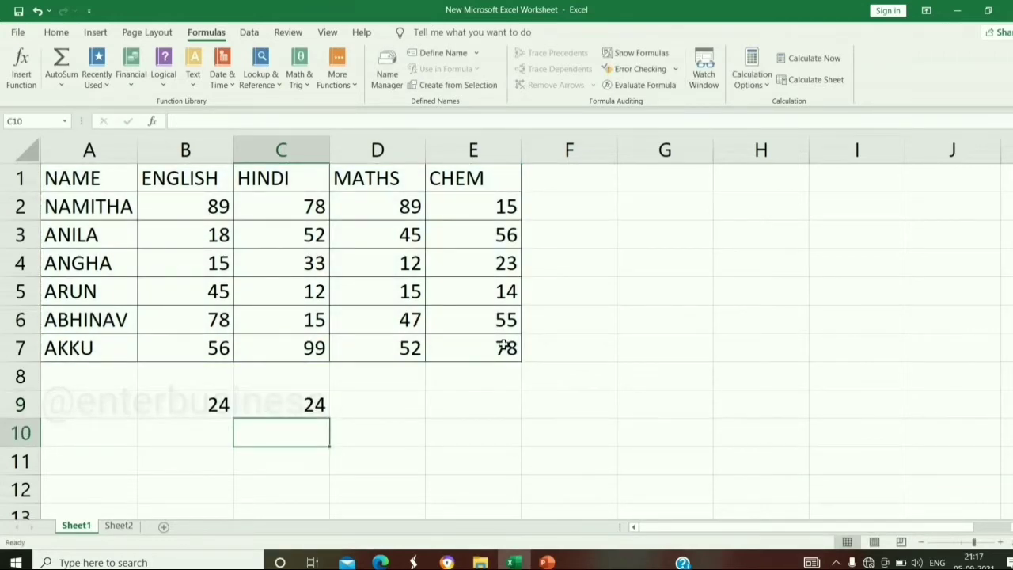
click(299, 405)
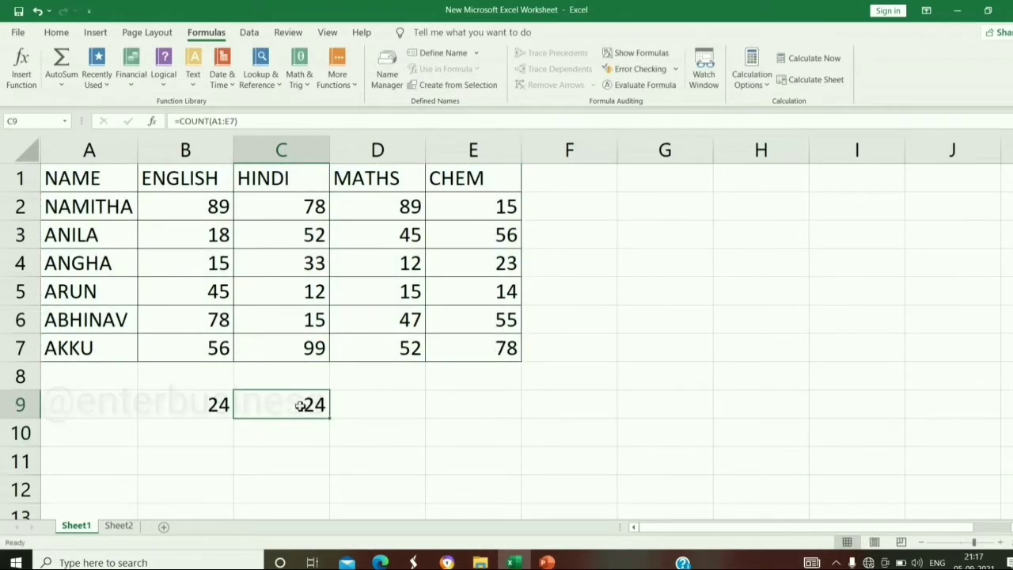
Use Insert Function to pick COUNT from the list of all functions for cell D9, with B2:E7 as Value1.
click(382, 404)
click(26, 85)
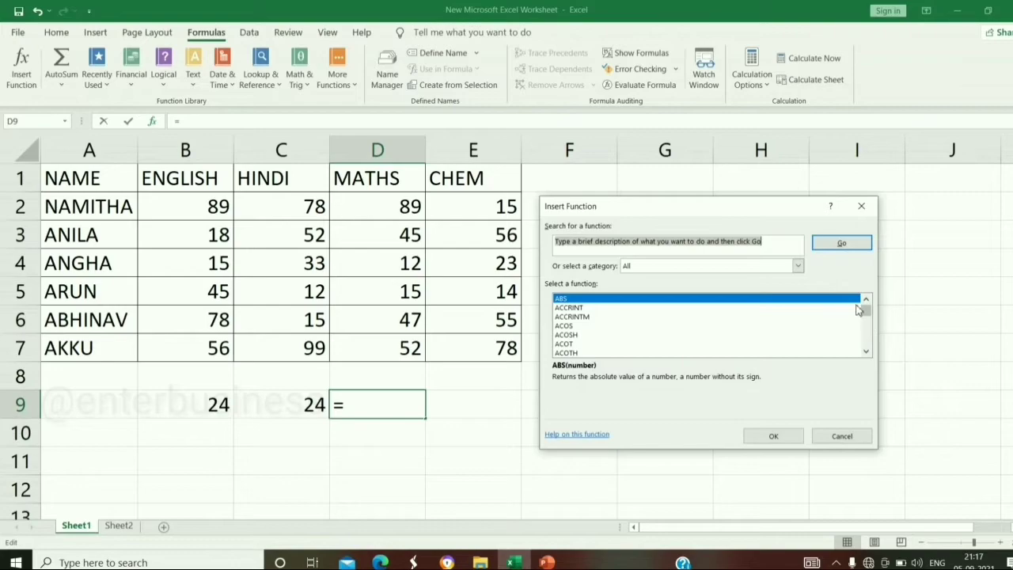
drag(865, 311, 866, 314)
click(576, 326)
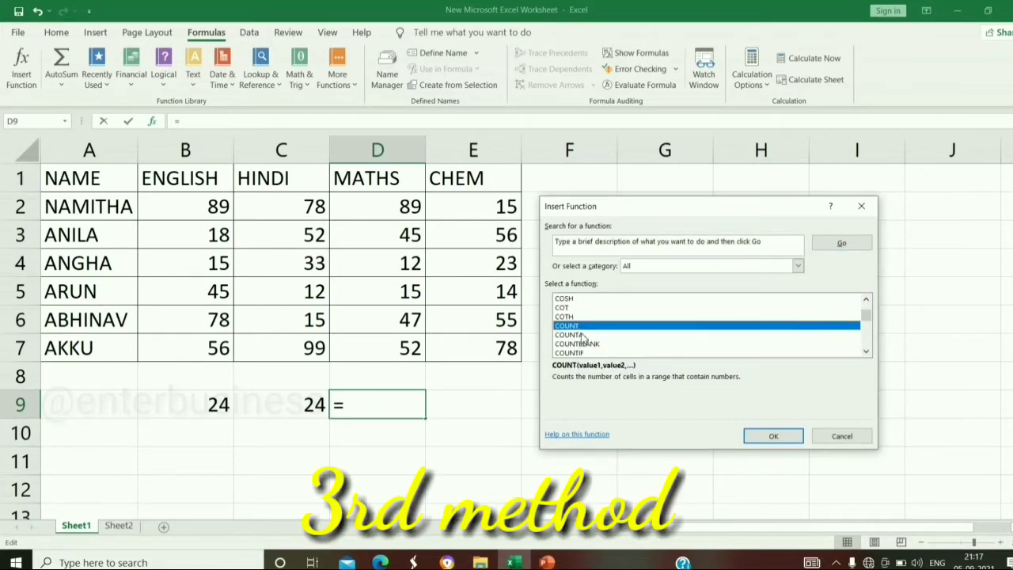
click(779, 432)
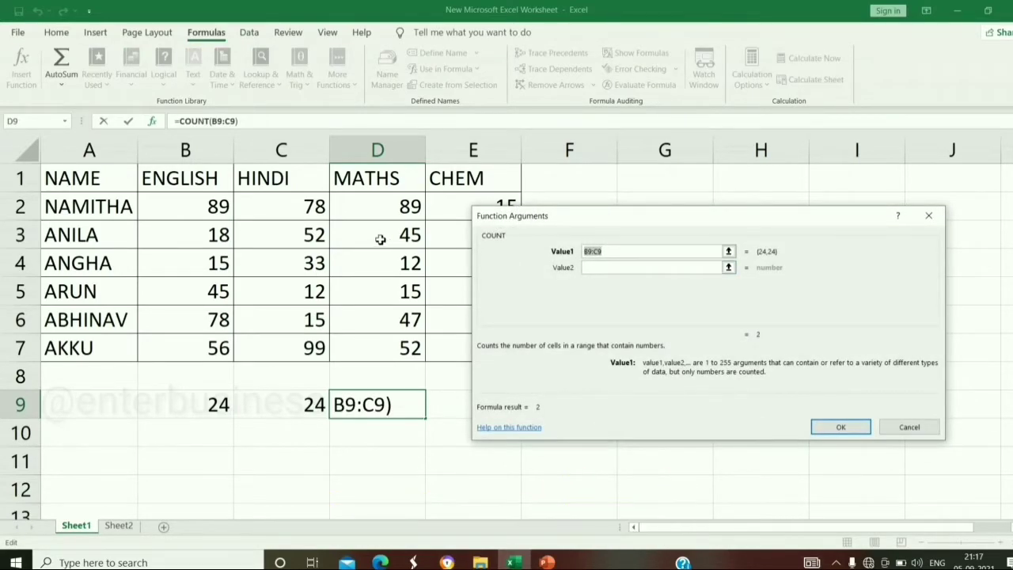
drag(210, 208, 509, 352)
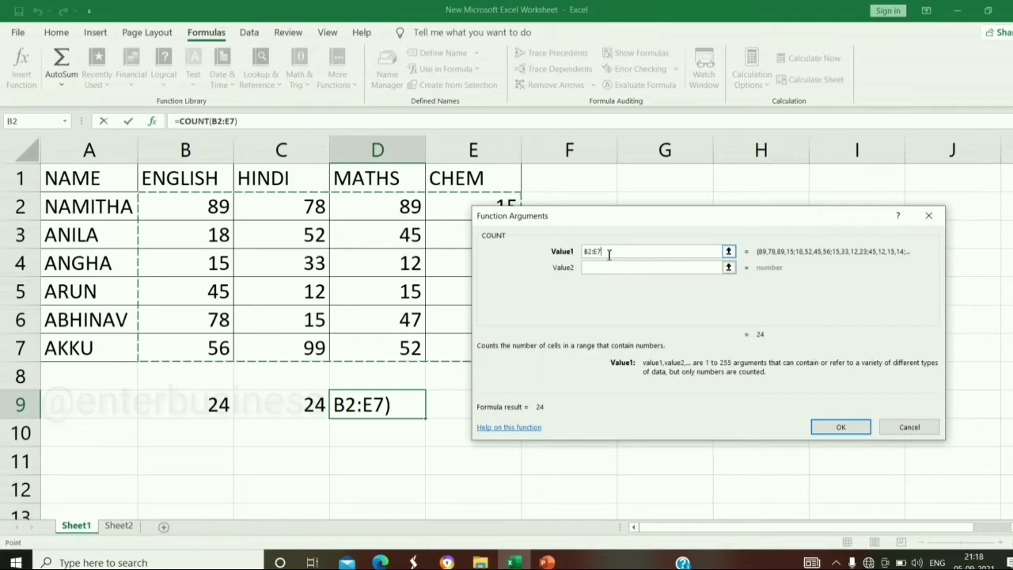
click(846, 430)
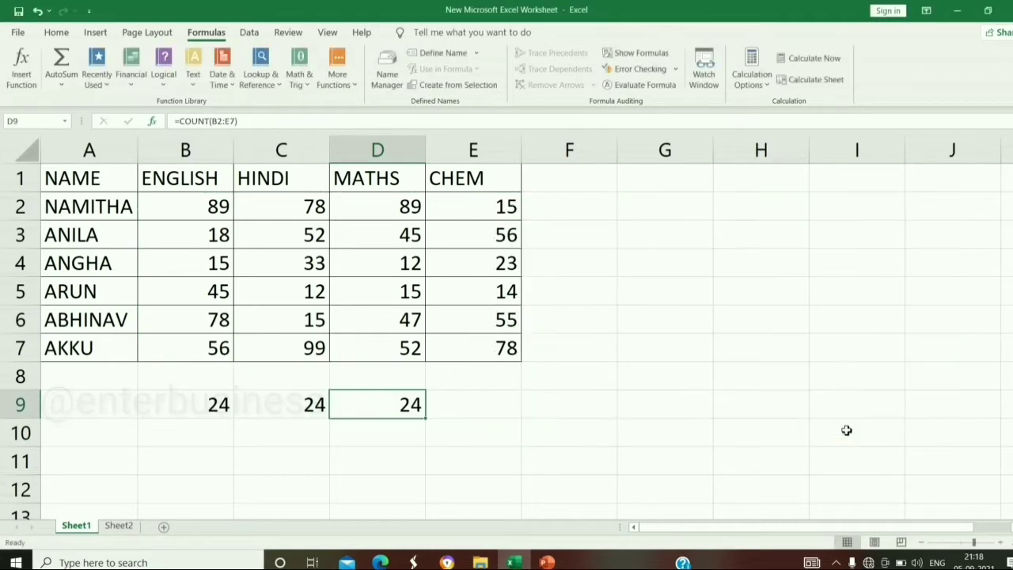
click(475, 430)
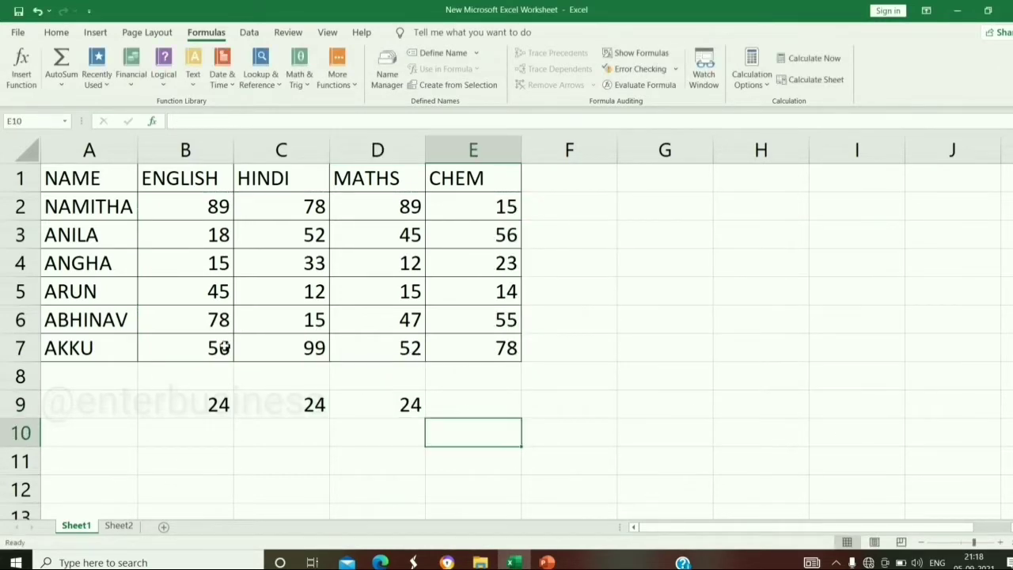
Search Insert Function for COUNT and apply it in cell B8 to the English marks, with B2:B7 as Value1.
click(208, 370)
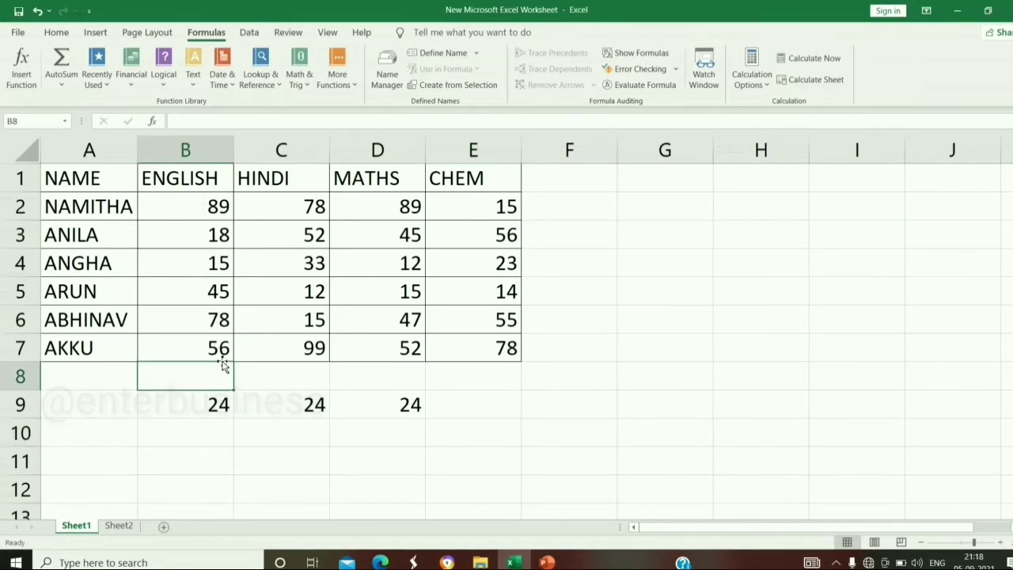
click(21, 64)
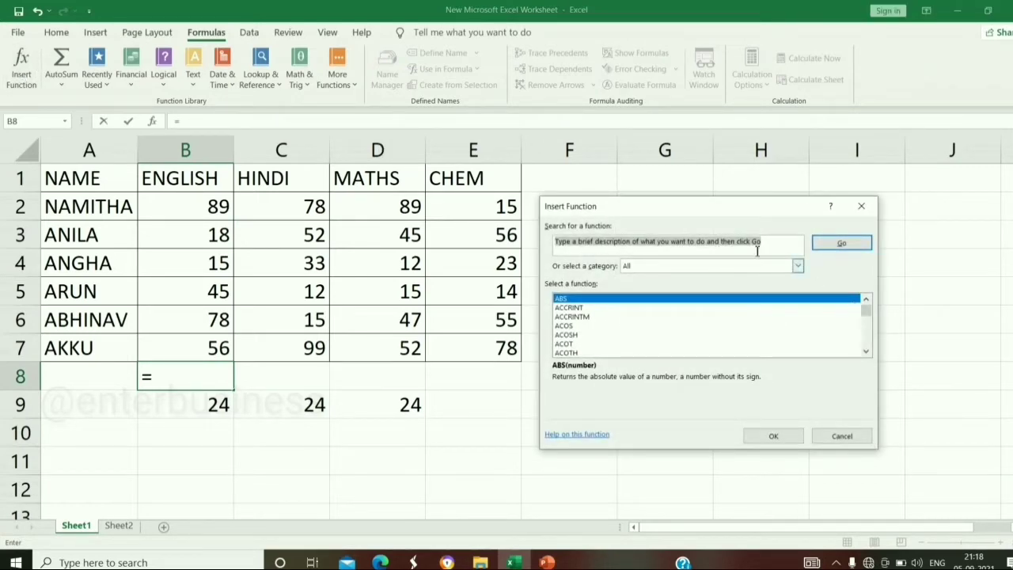
text(co)
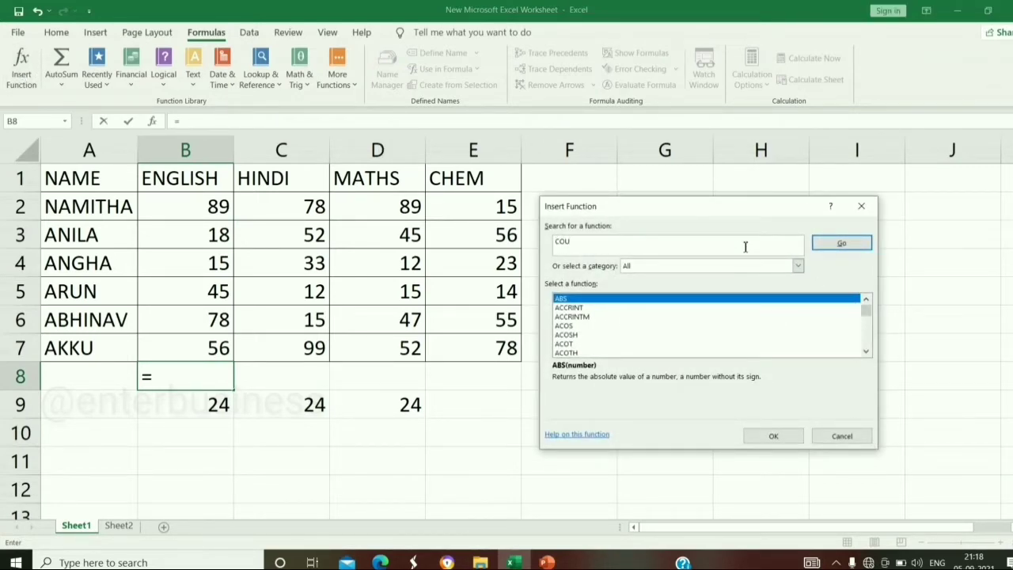
key(Return)
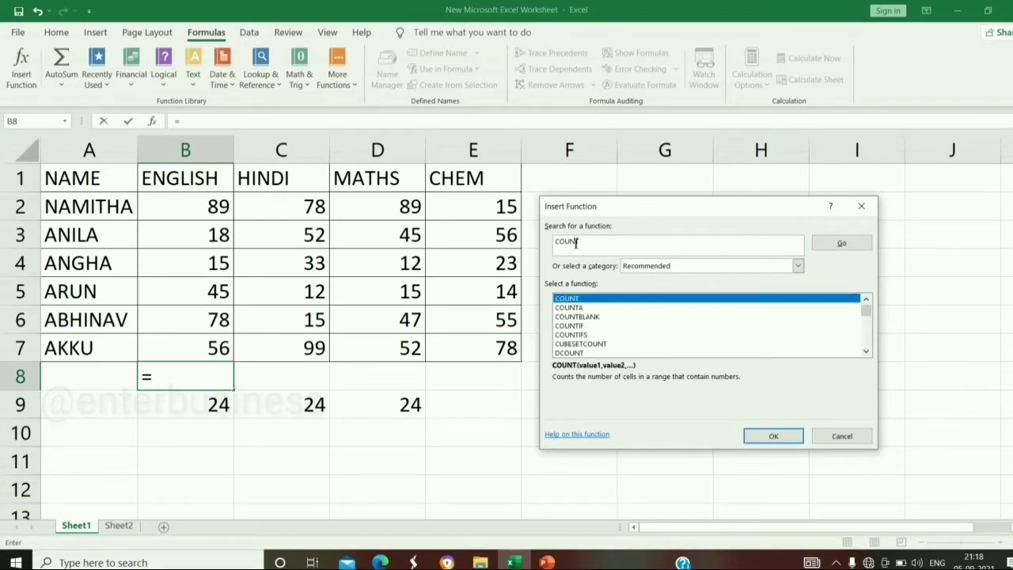
double_click(606, 300)
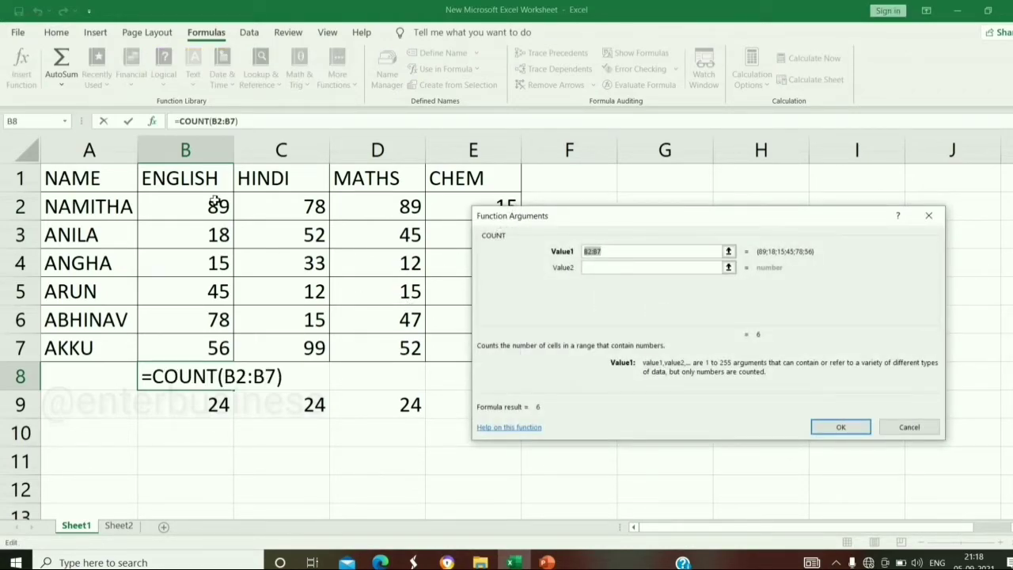
drag(215, 202, 213, 343)
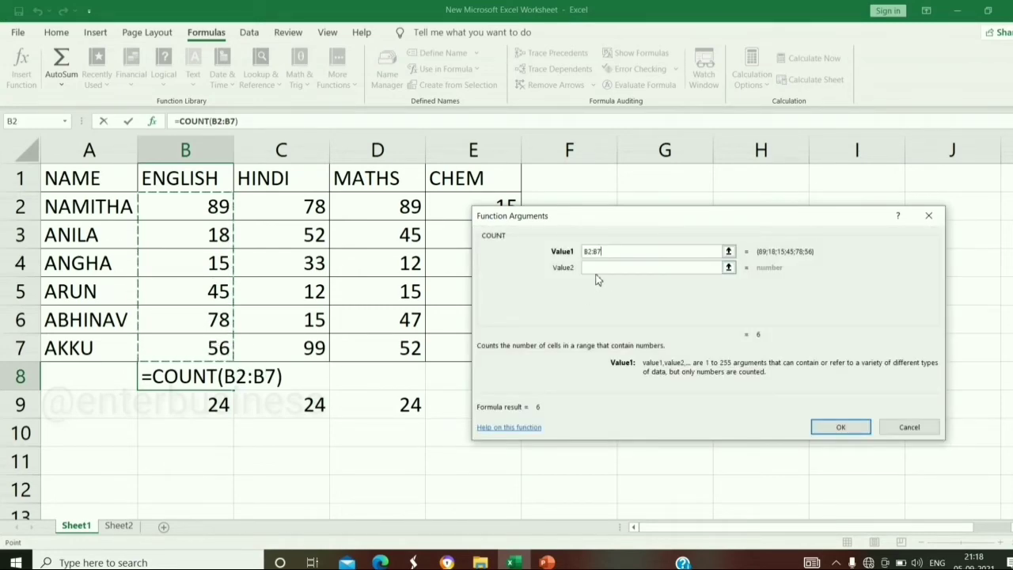
click(820, 428)
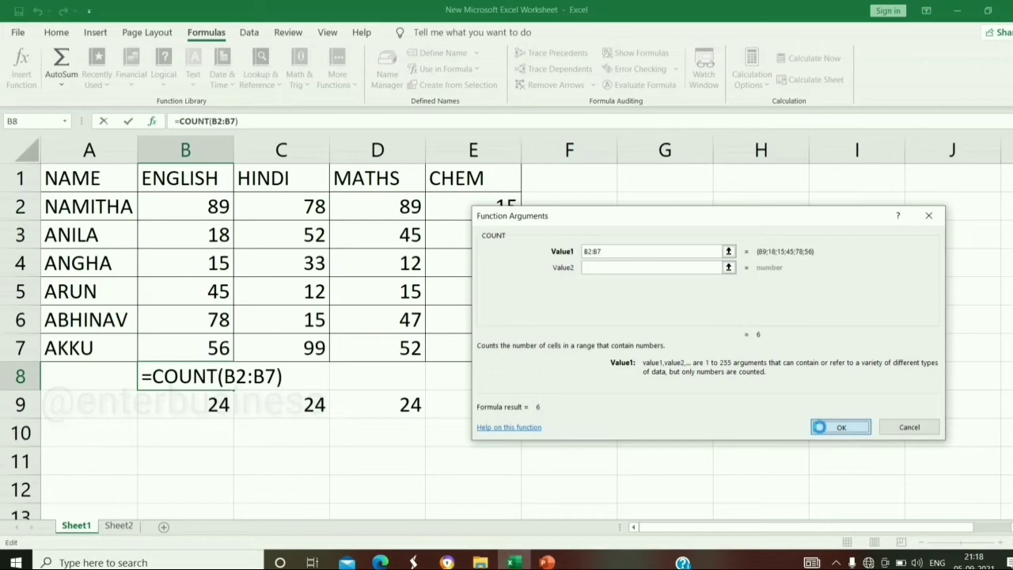
click(238, 467)
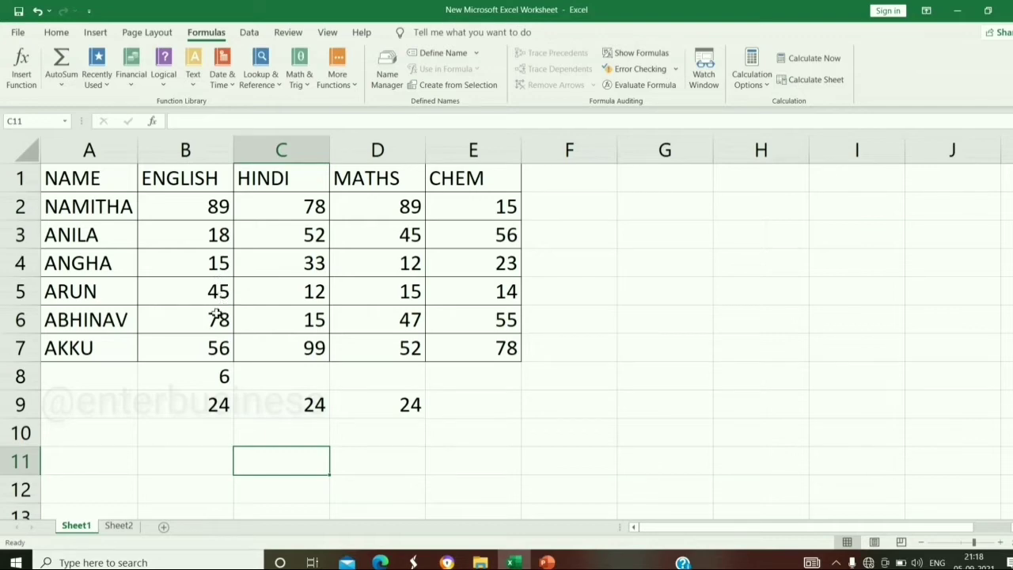
Fill the COUNT formula in B8 across to E8 to cover the Hindi, Maths and Chem columns.
click(225, 377)
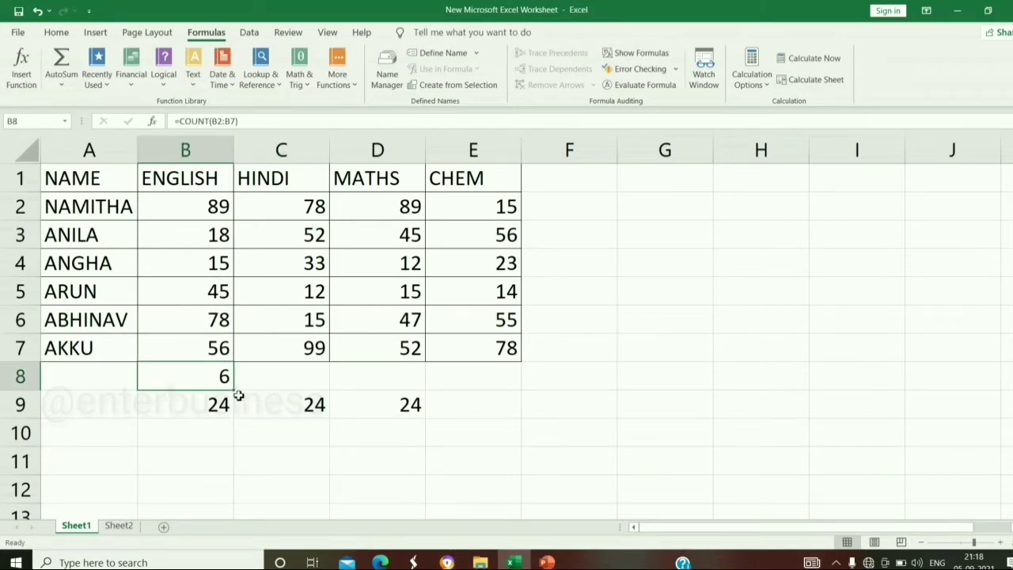
drag(232, 389, 496, 384)
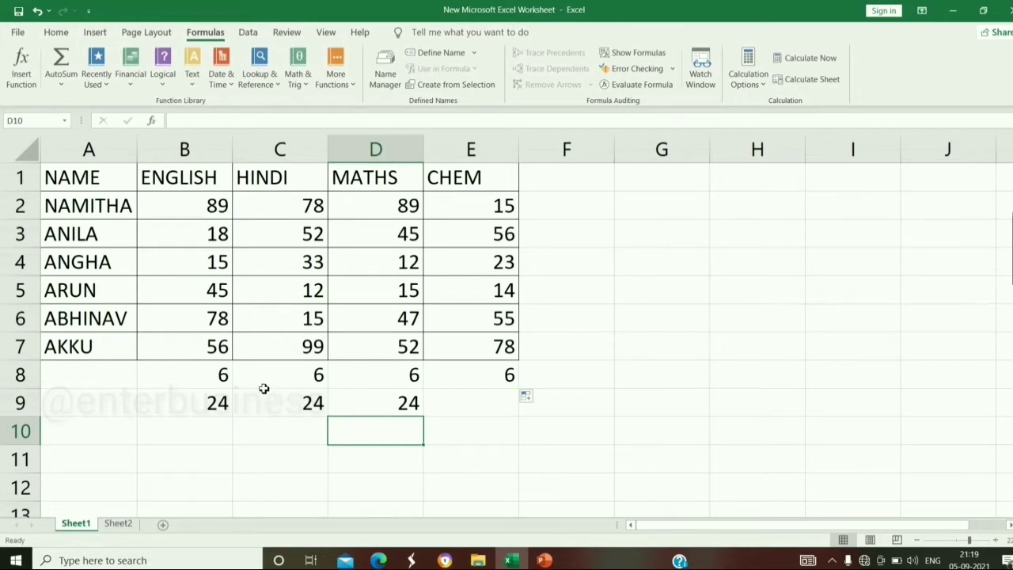
click(469, 385)
click(445, 407)
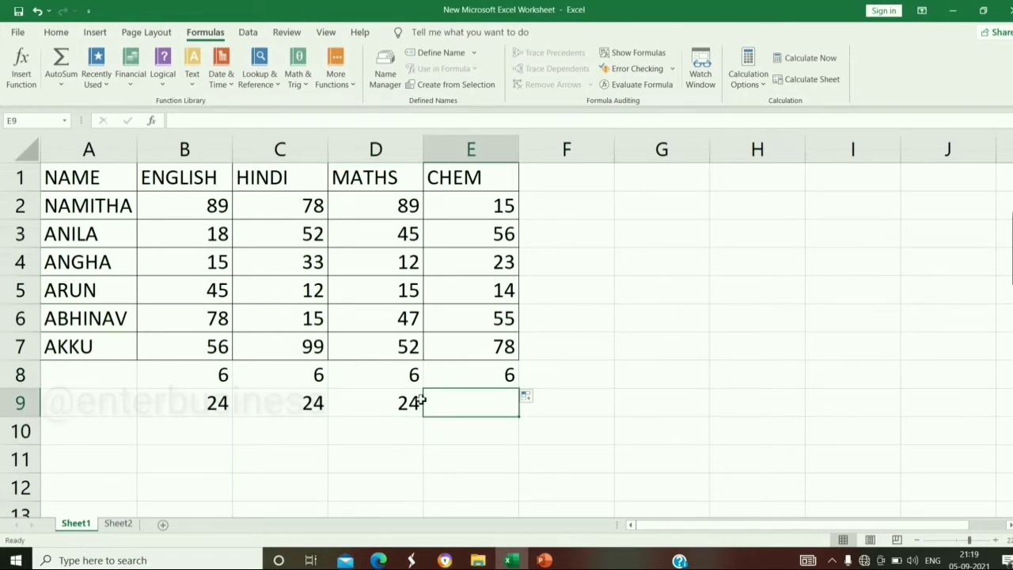
Replace the formula in E8 with COUNT through Insert Function, entering A1:E7 as Value1.
click(477, 377)
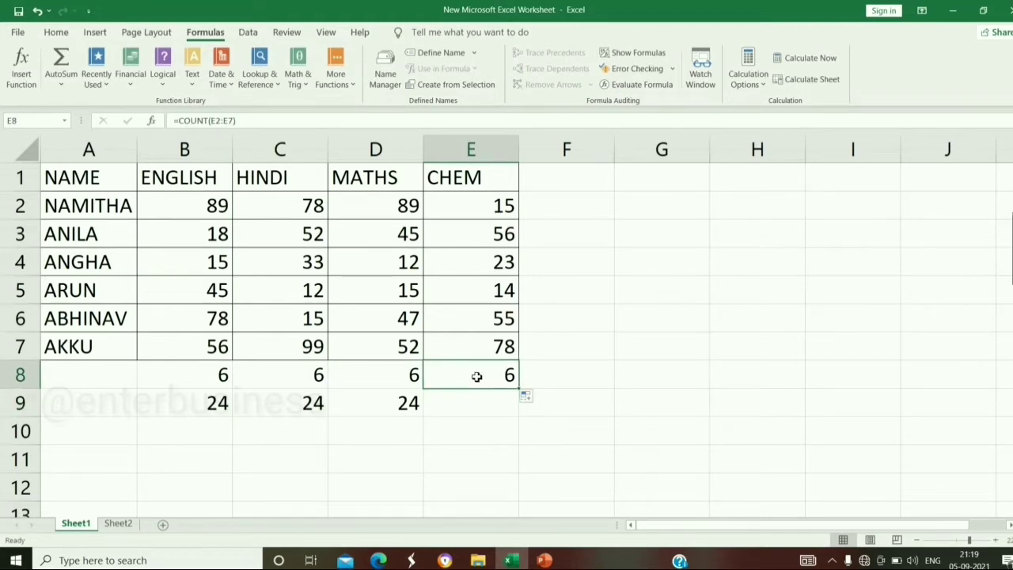
key(Delete)
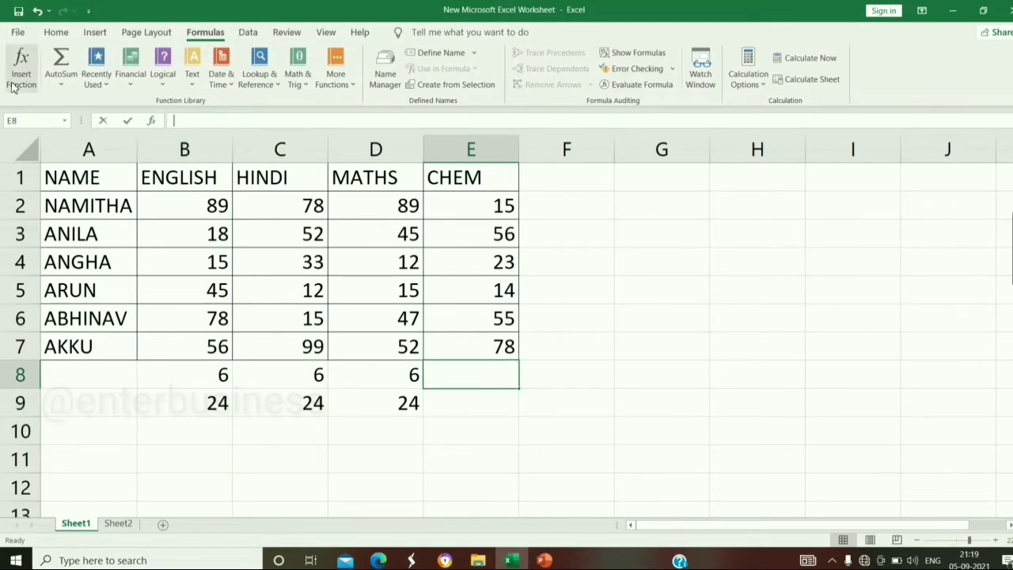
click(12, 85)
text(co)
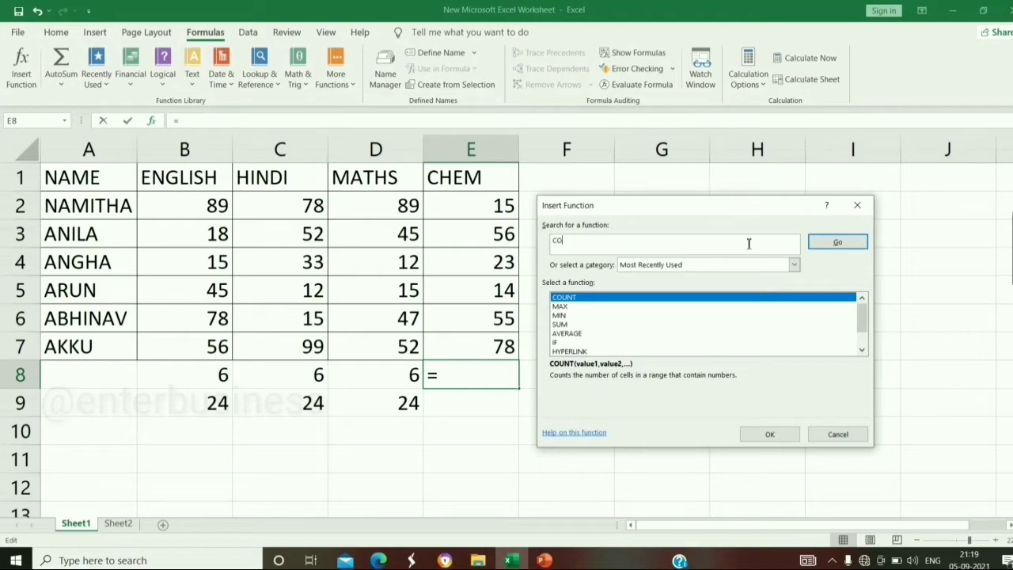
click(607, 299)
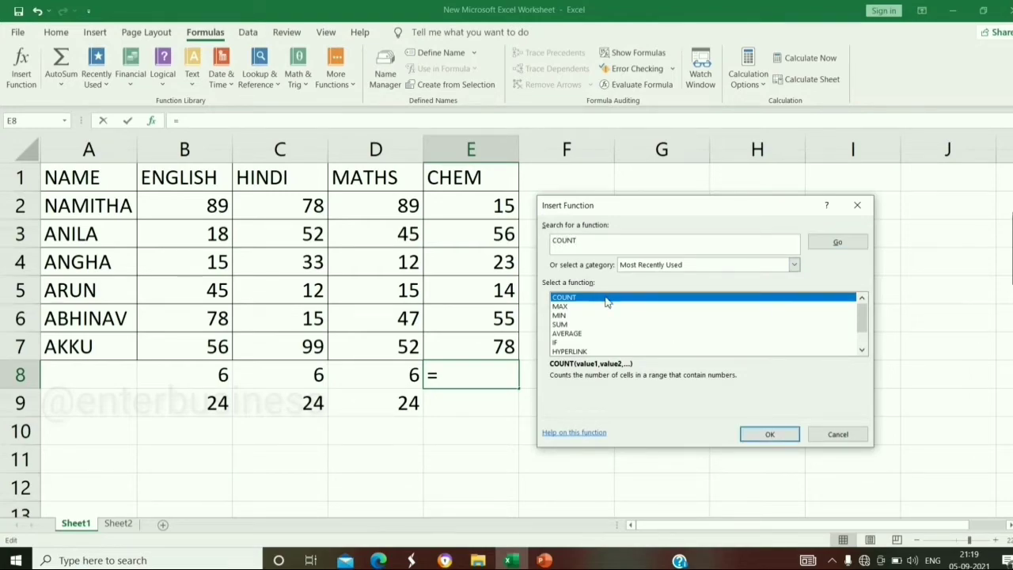
click(772, 434)
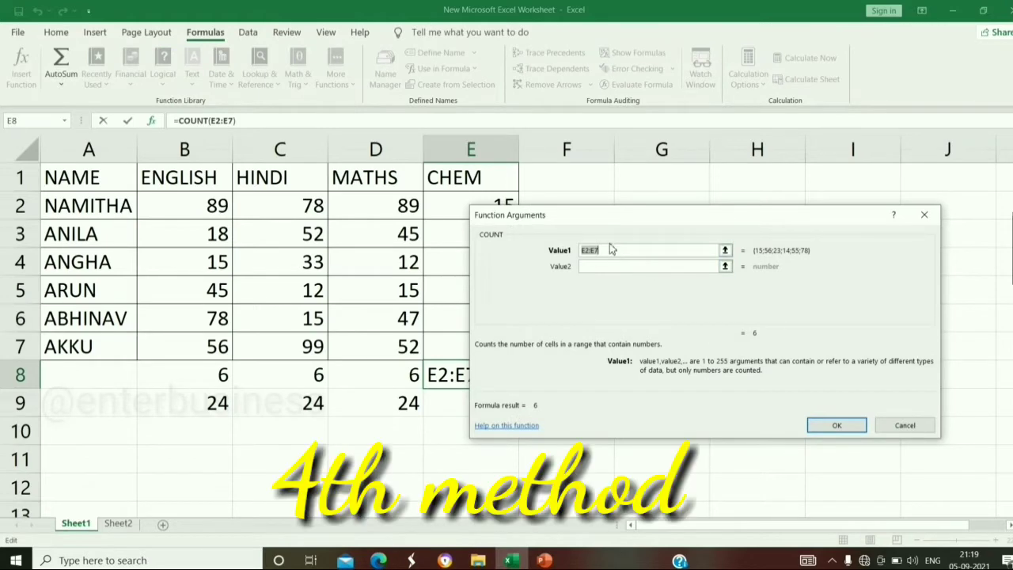
key(BackSpace)
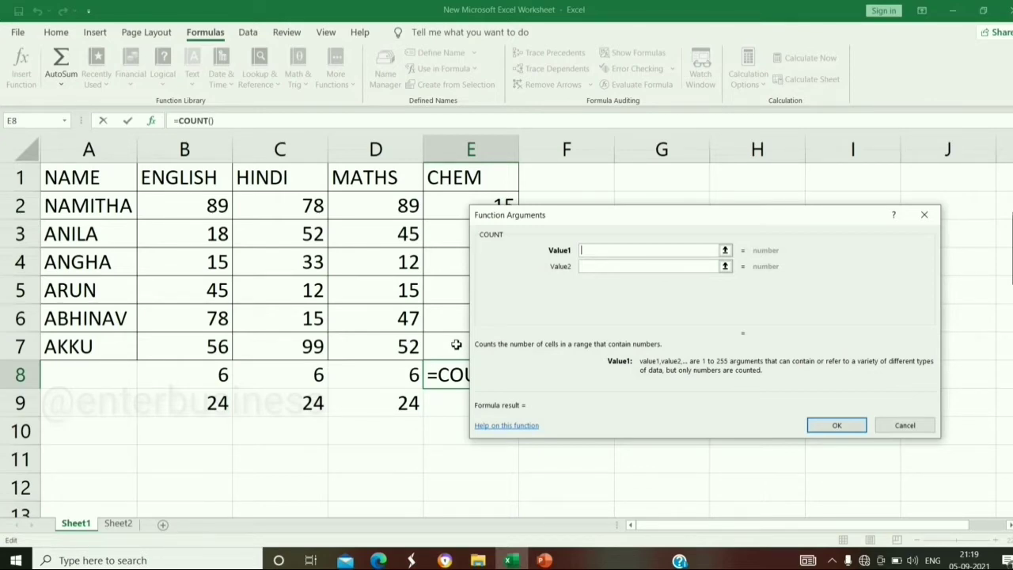
text(A1:)
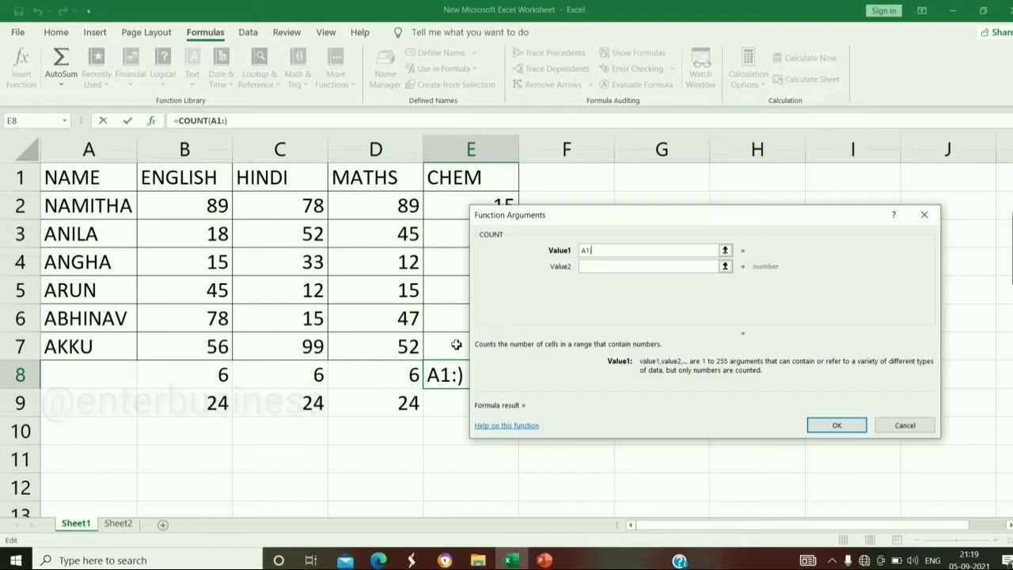
text(E7)
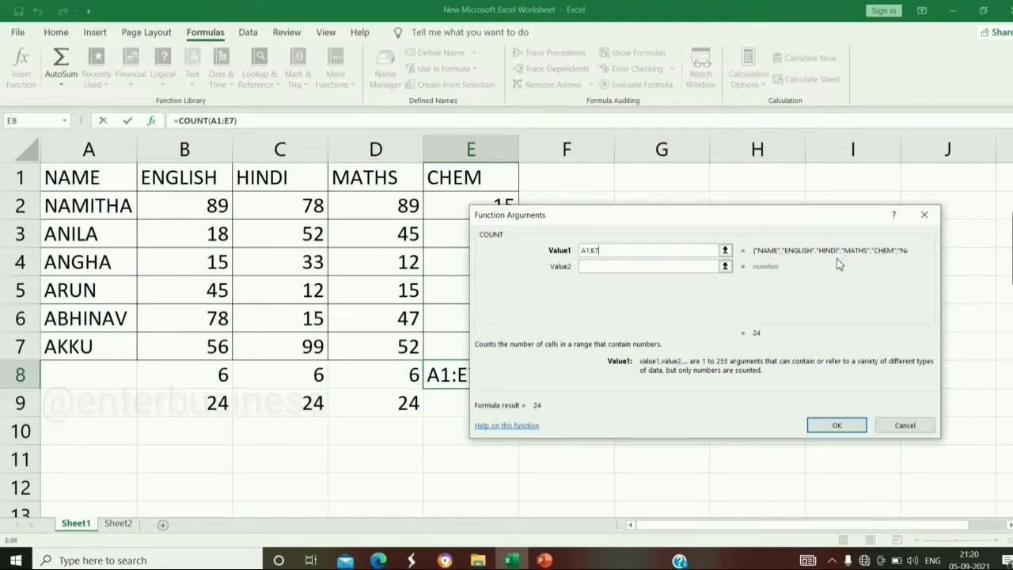
click(823, 426)
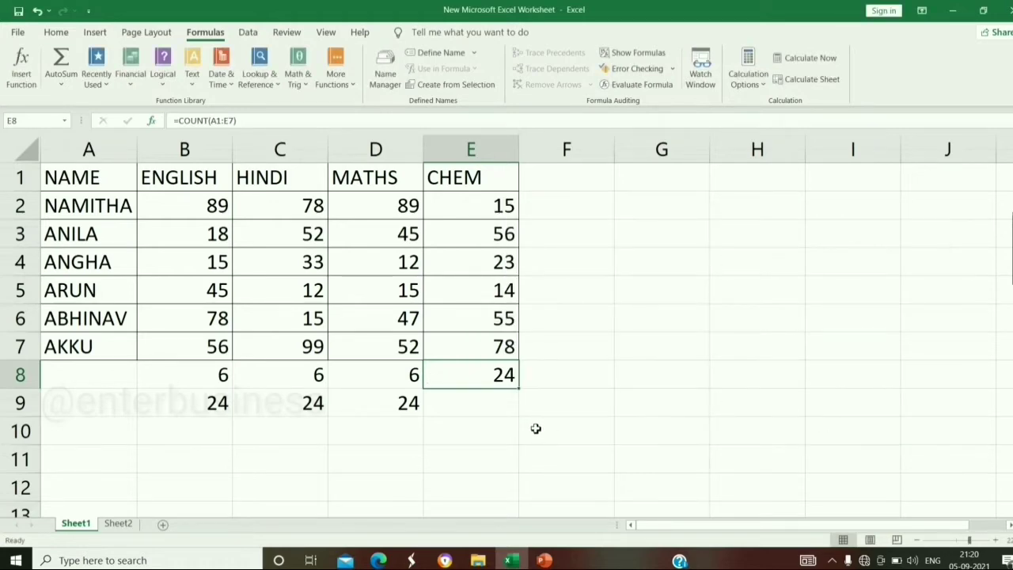
click(536, 428)
click(491, 377)
click(483, 400)
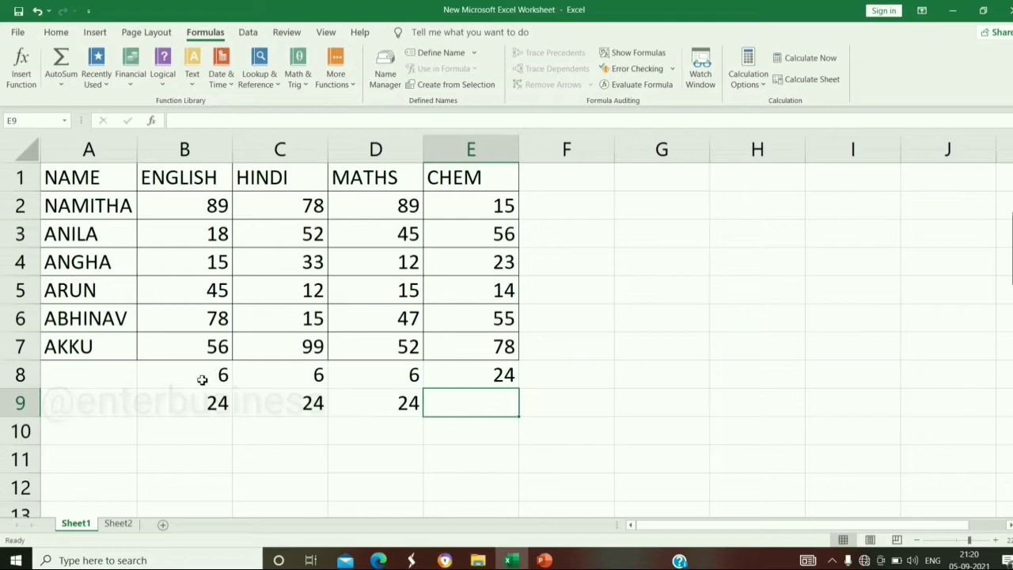
Clear all count results from rows 8 and 9 below the marks table.
drag(204, 380, 529, 414)
key(Delete)
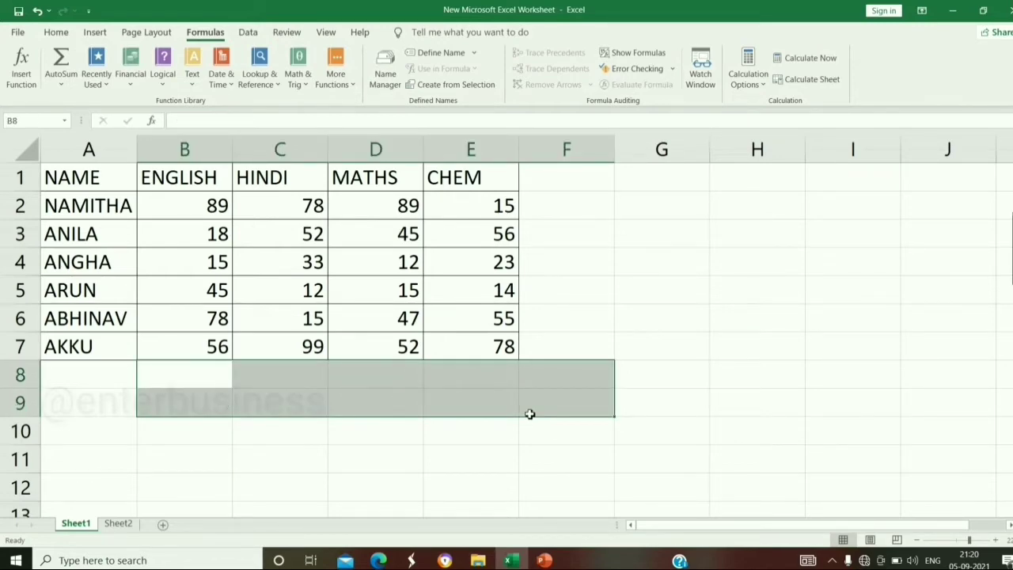
click(380, 425)
Count the non-empty cells of A1:E7 with COUNTA in cell B8 and check it against the table's selection count.
click(201, 381)
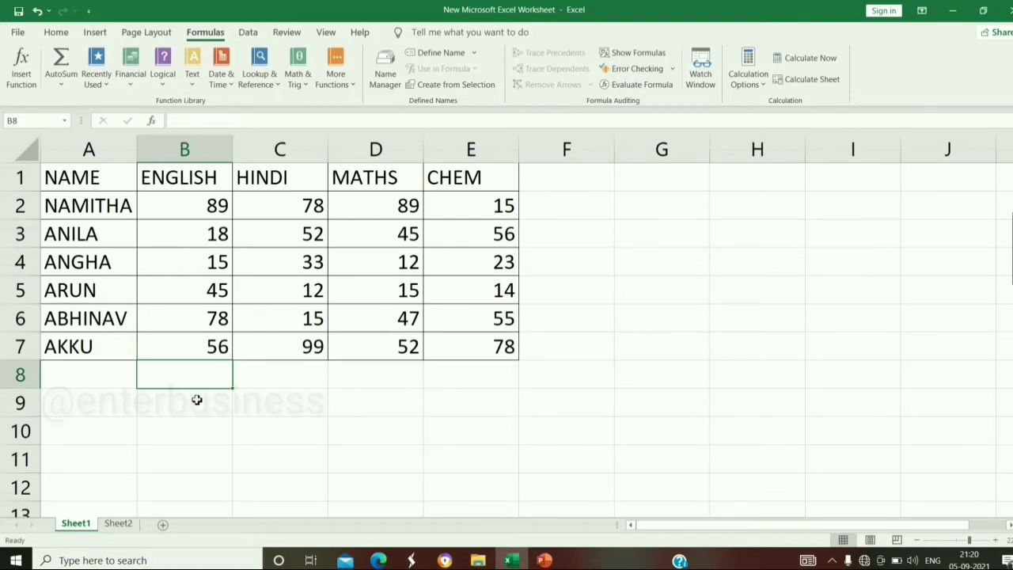
click(197, 401)
click(182, 380)
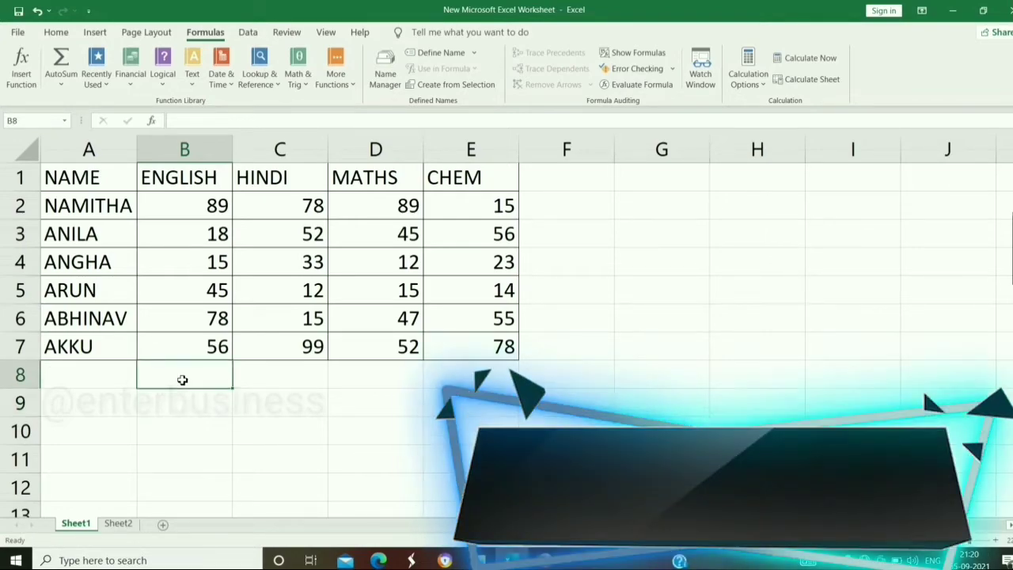
text(=)
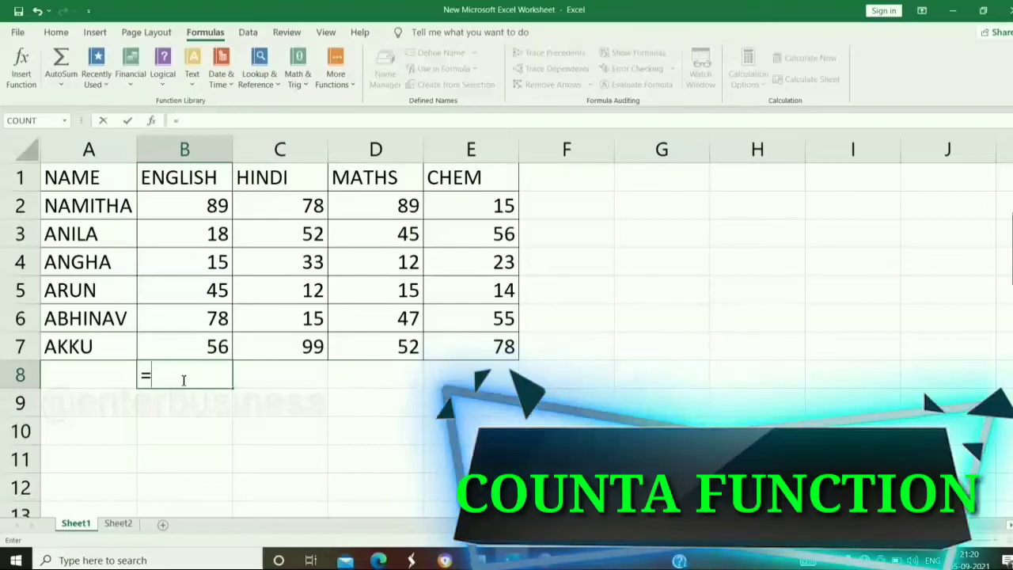
text(COUNT)
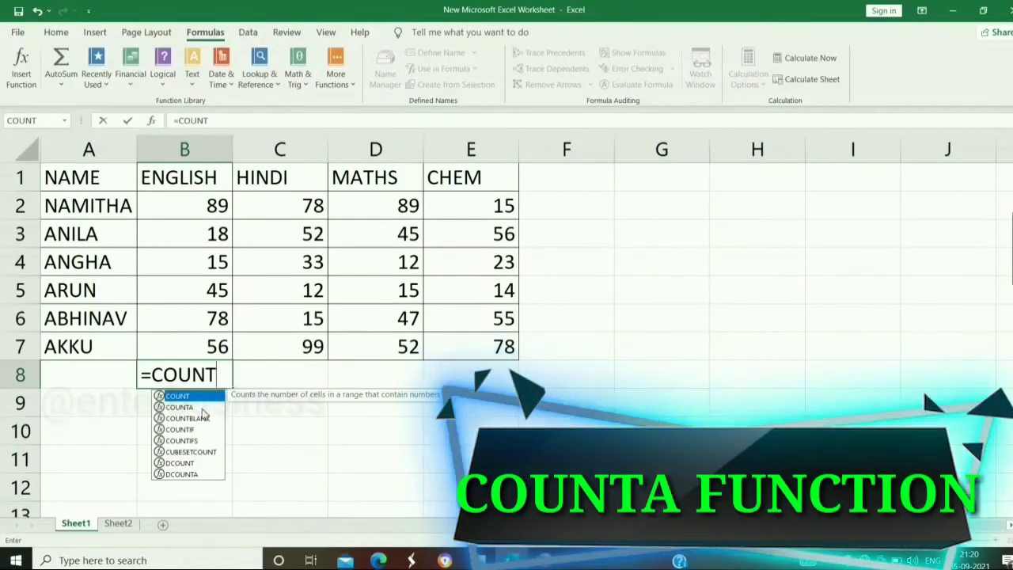
double_click(181, 407)
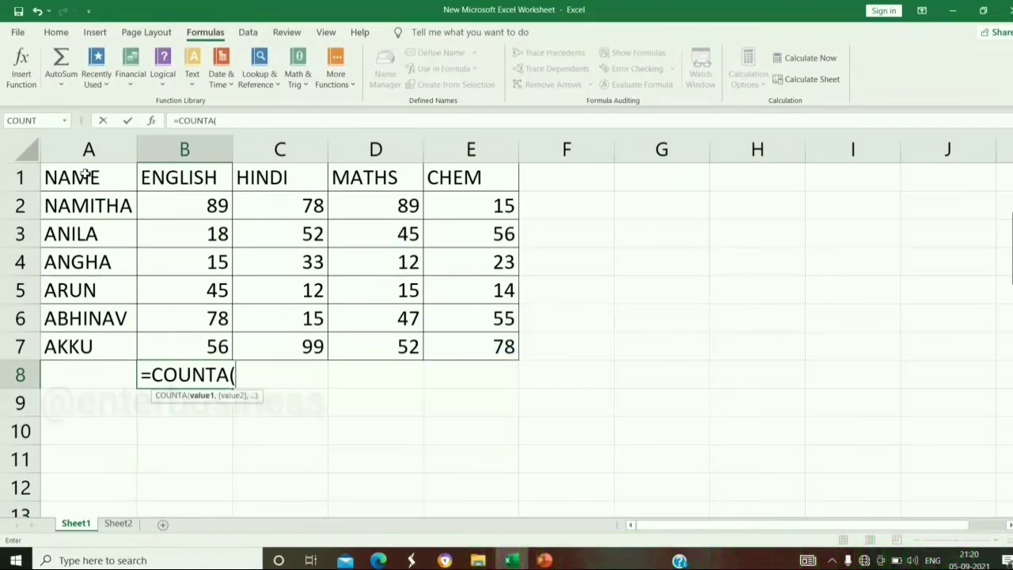
mouse_move(82, 176)
mouse_down()
mouse_move(145, 182)
mouse_move(502, 296)
mouse_move(505, 346)
mouse_up()
key(Return)
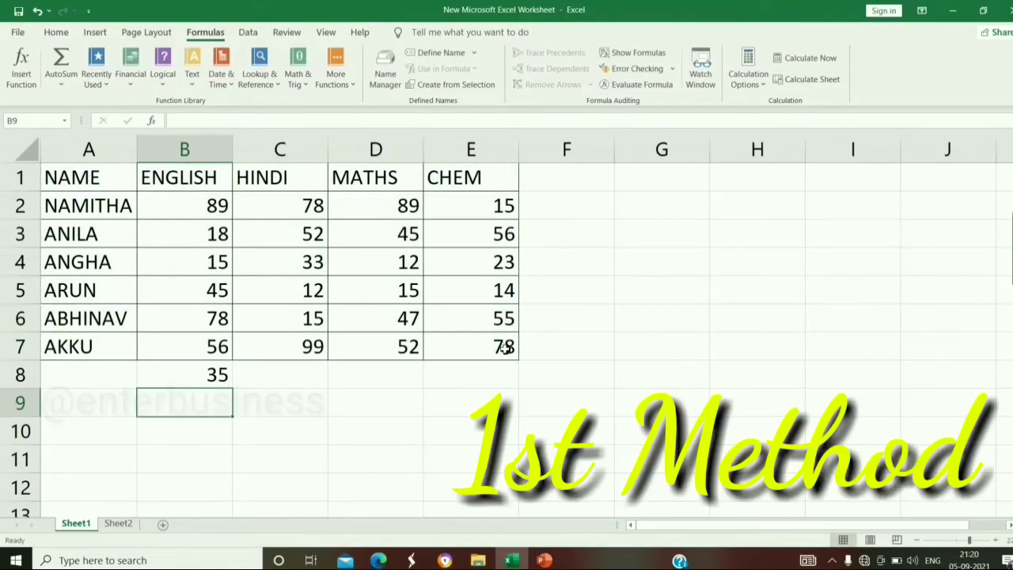
click(224, 378)
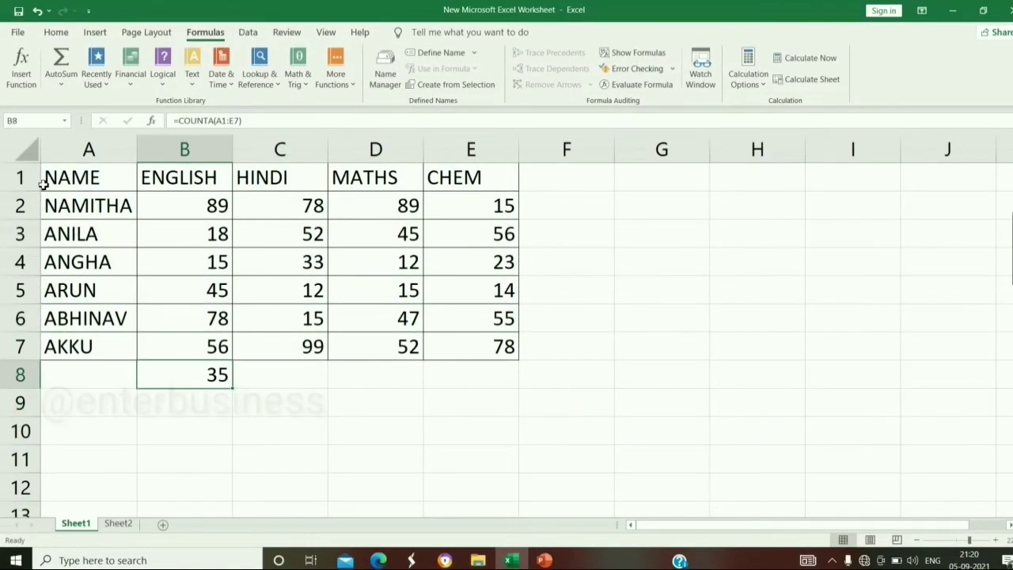
drag(44, 180, 478, 342)
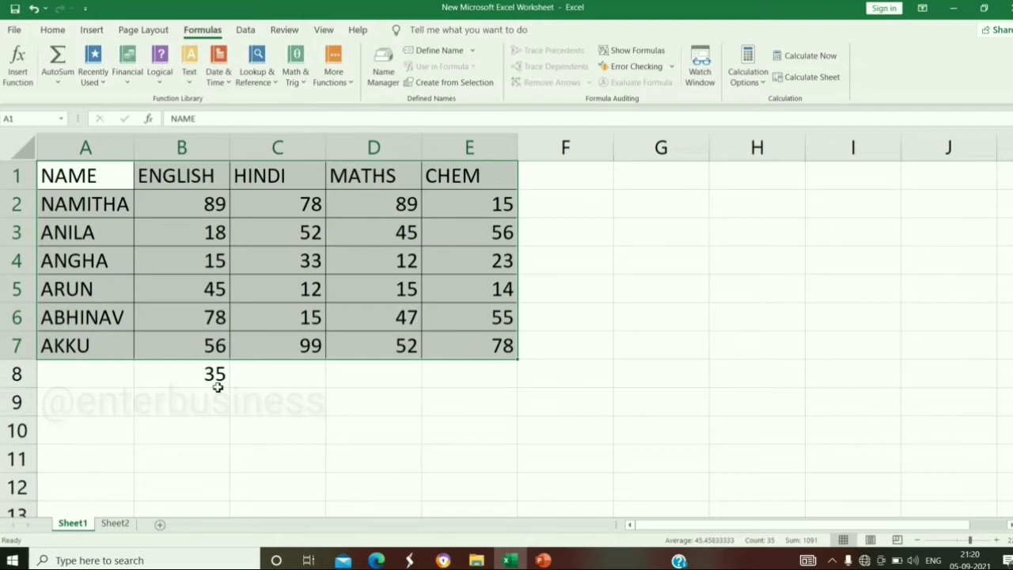
click(220, 391)
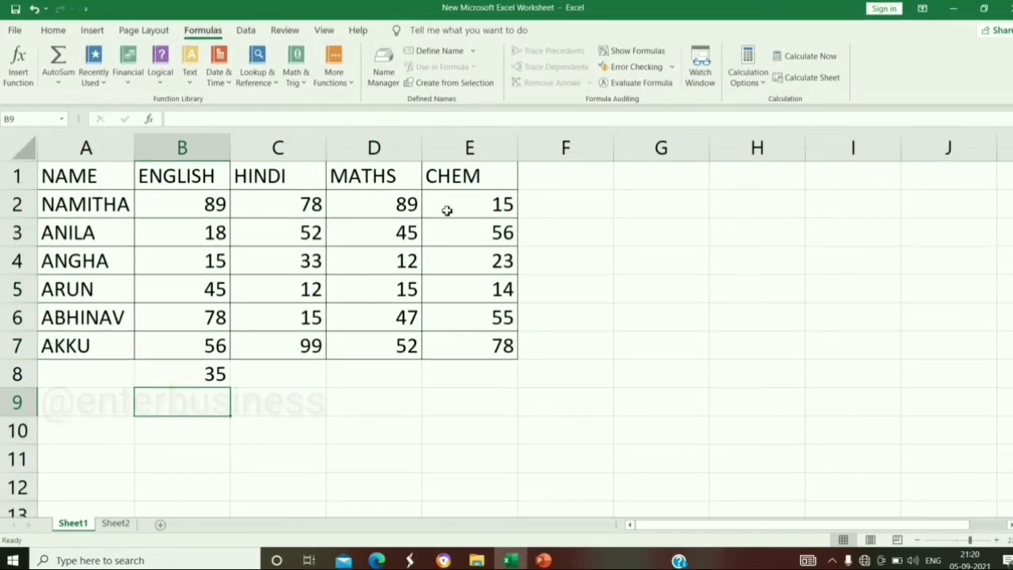
Enter a COUNTA formula in cell C10 with the range A1:E7 written out manually.
click(264, 380)
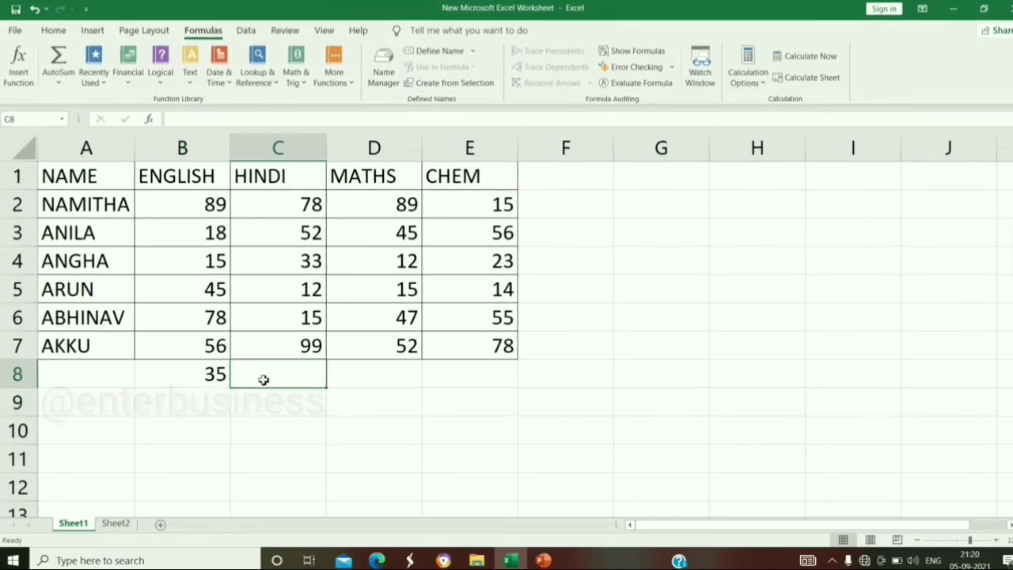
click(270, 433)
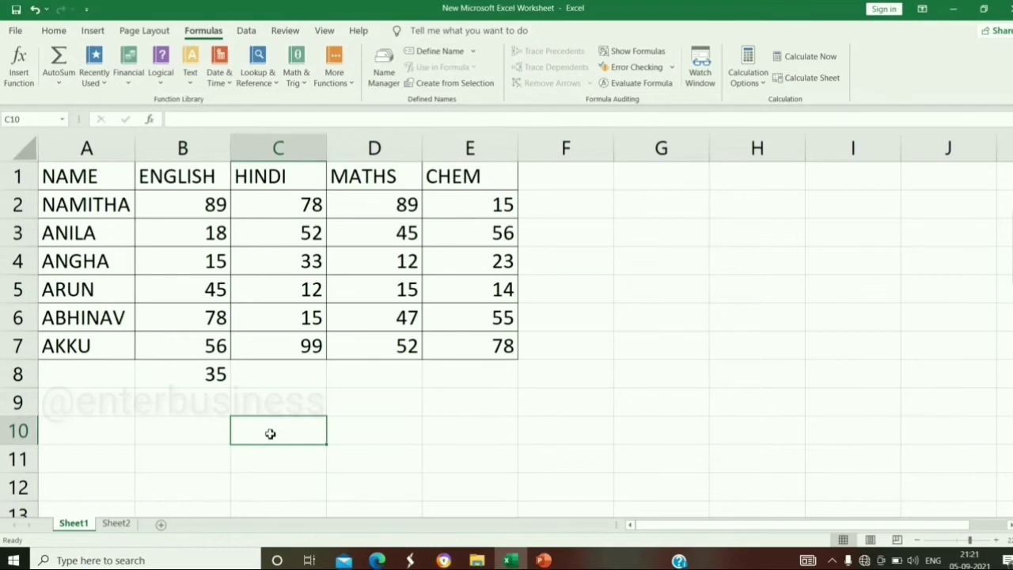
text(=CO)
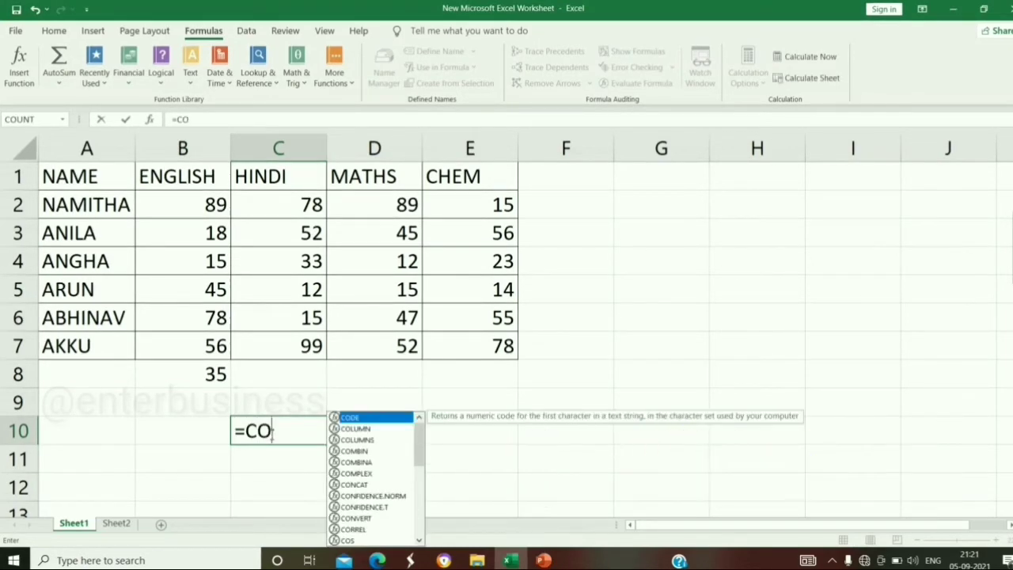
text(UNT)
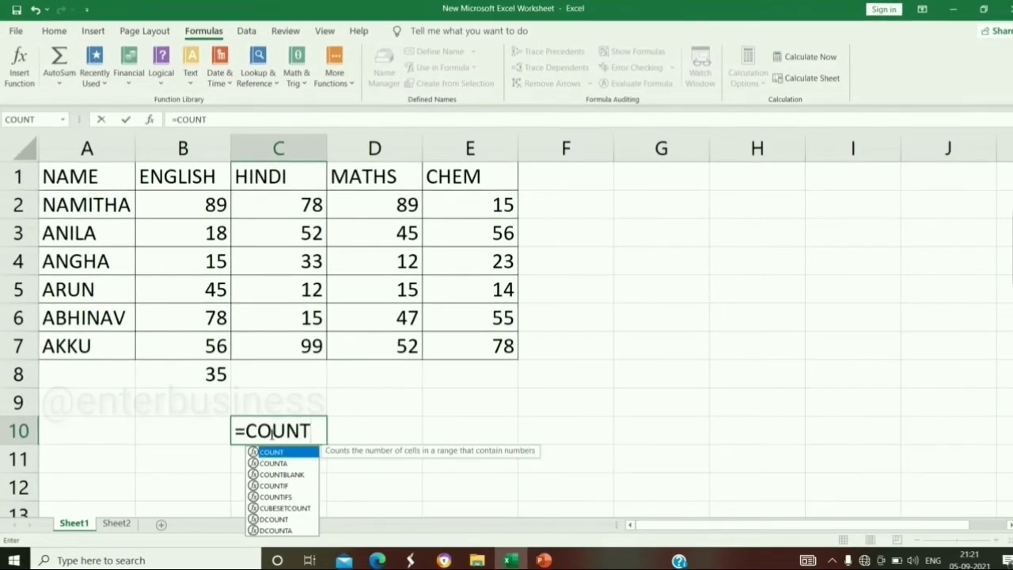
text(A)
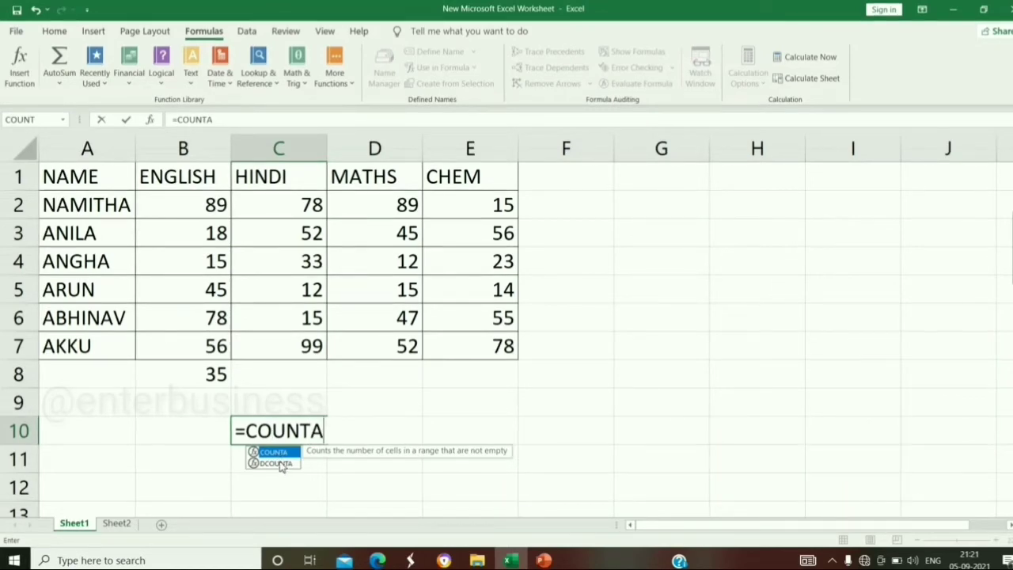
double_click(276, 453)
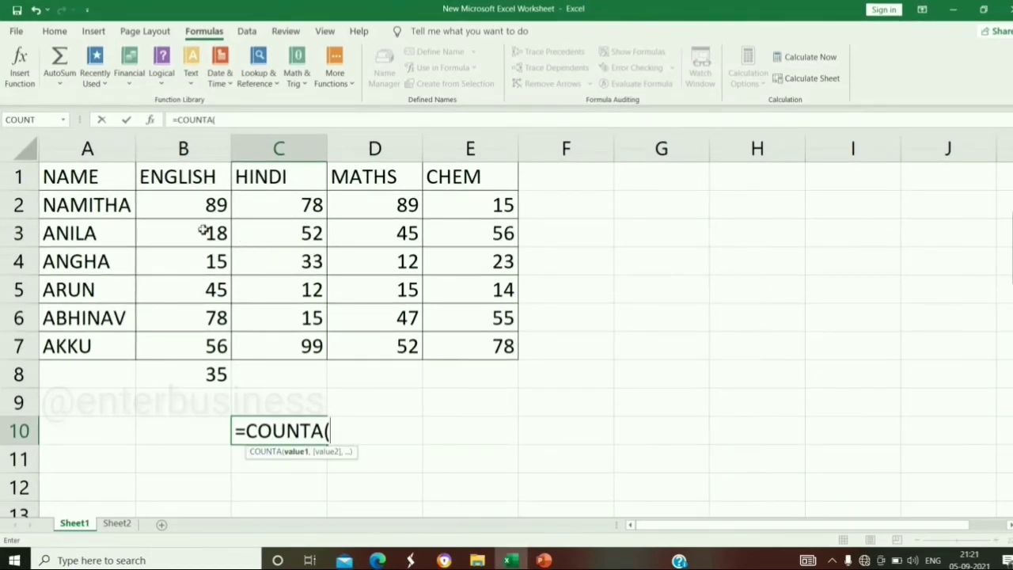
text(A1)
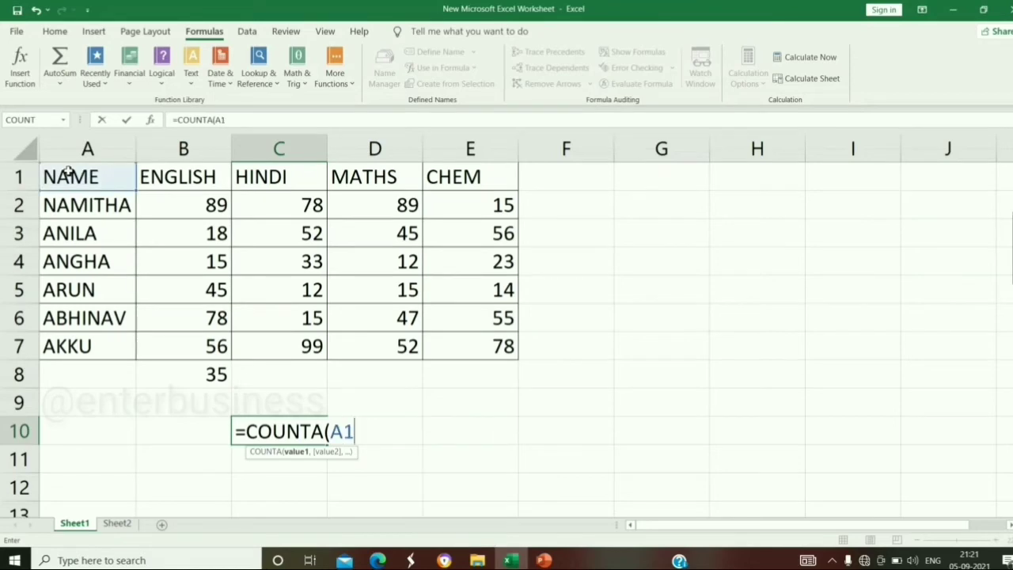
text(:)
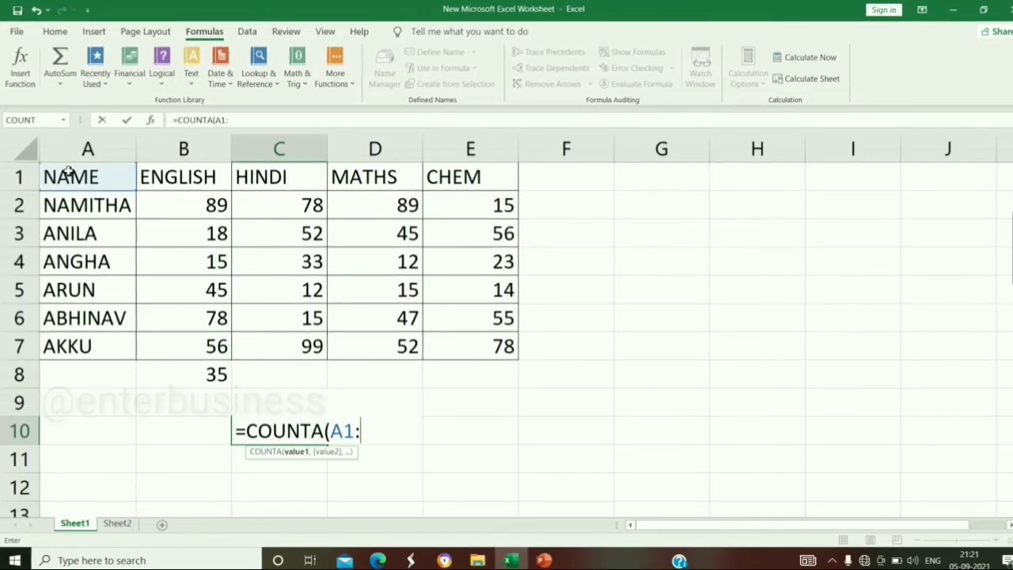
text(E7)
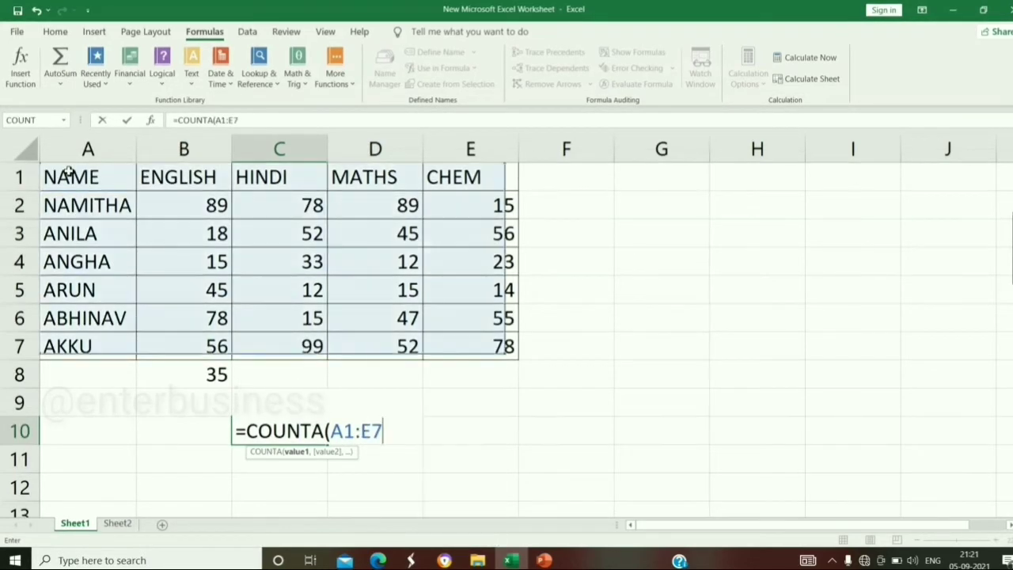
key(Return)
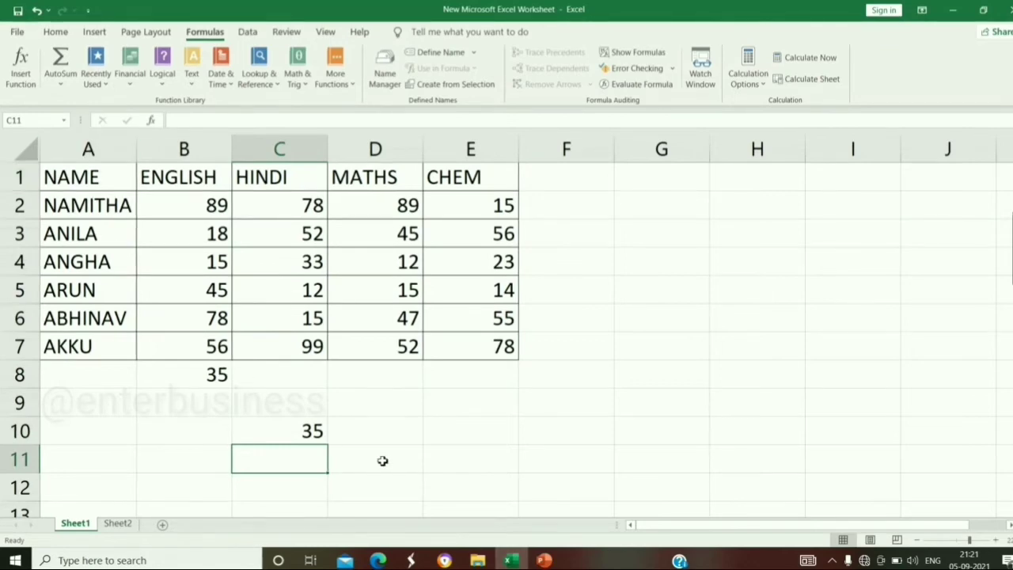
Insert COUNTA in cell D10 by searching for it through AutoSum's More Functions, using A1:E7 as Value1.
click(404, 436)
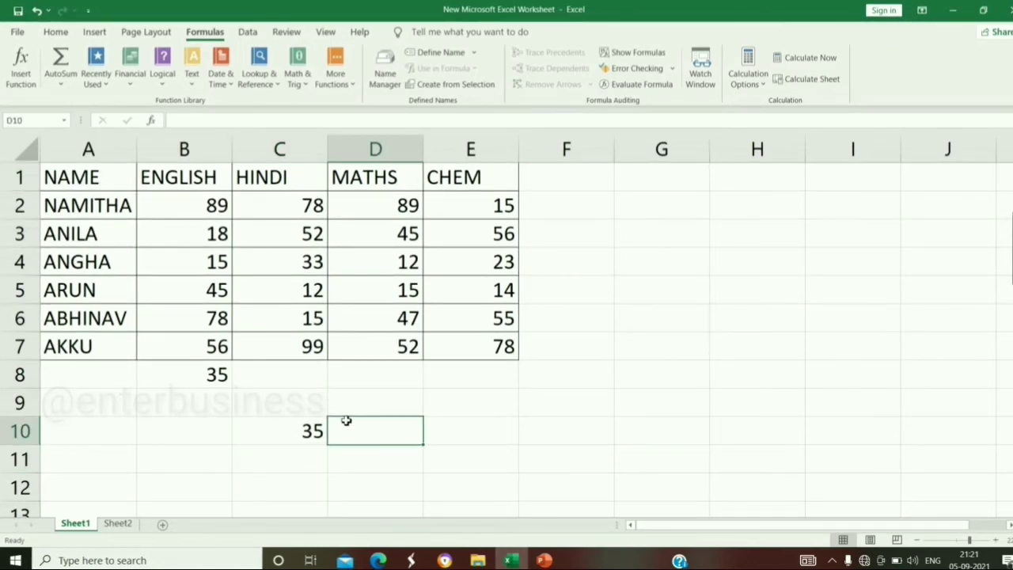
click(67, 90)
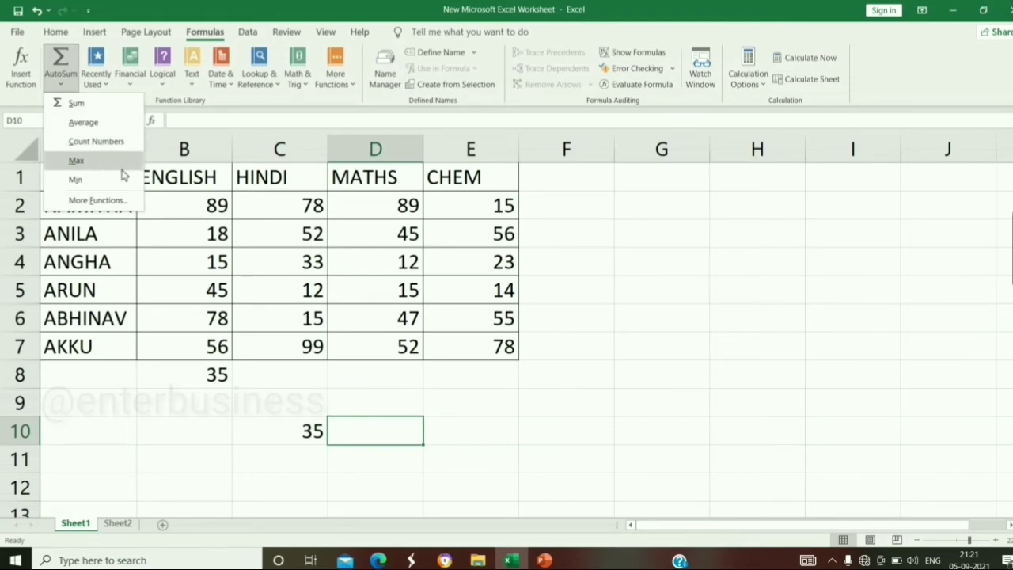
click(119, 201)
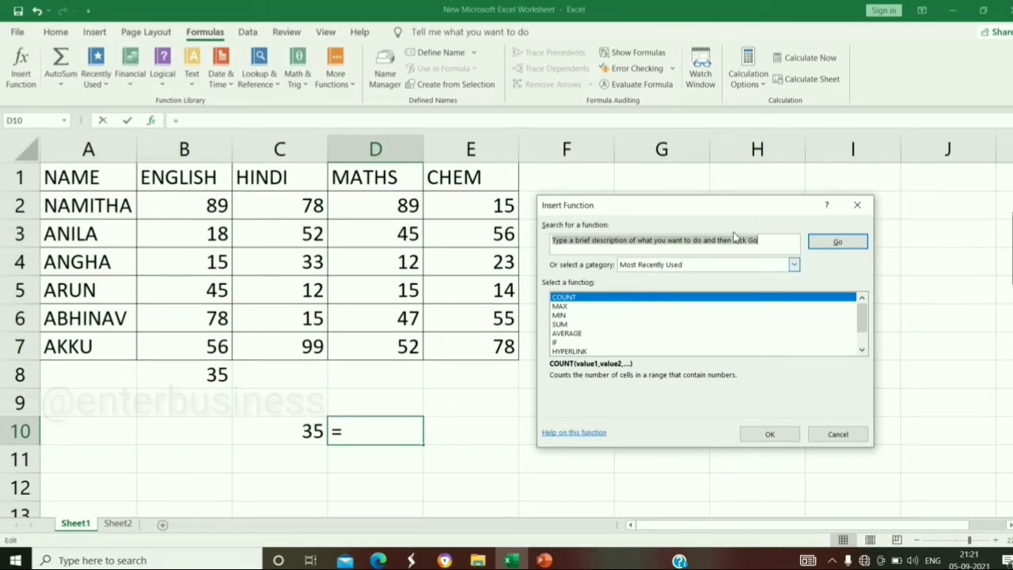
text(COUNT)
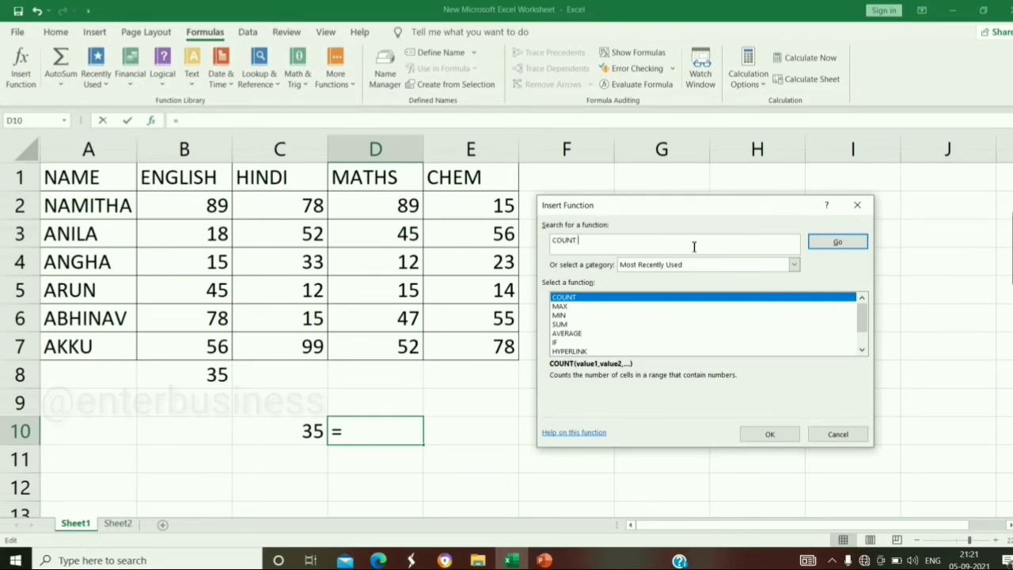
text( A)
key(Return)
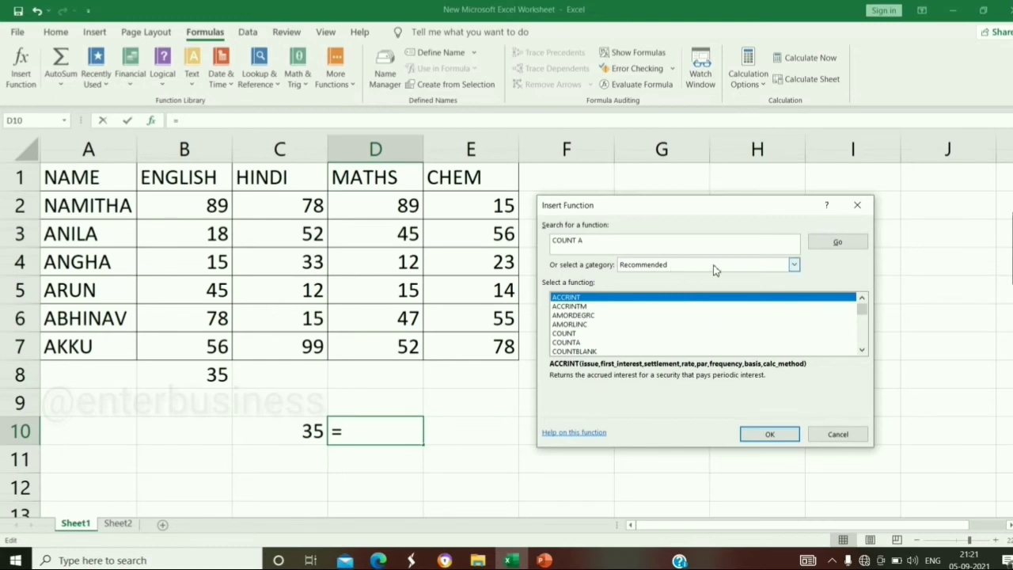
click(581, 240)
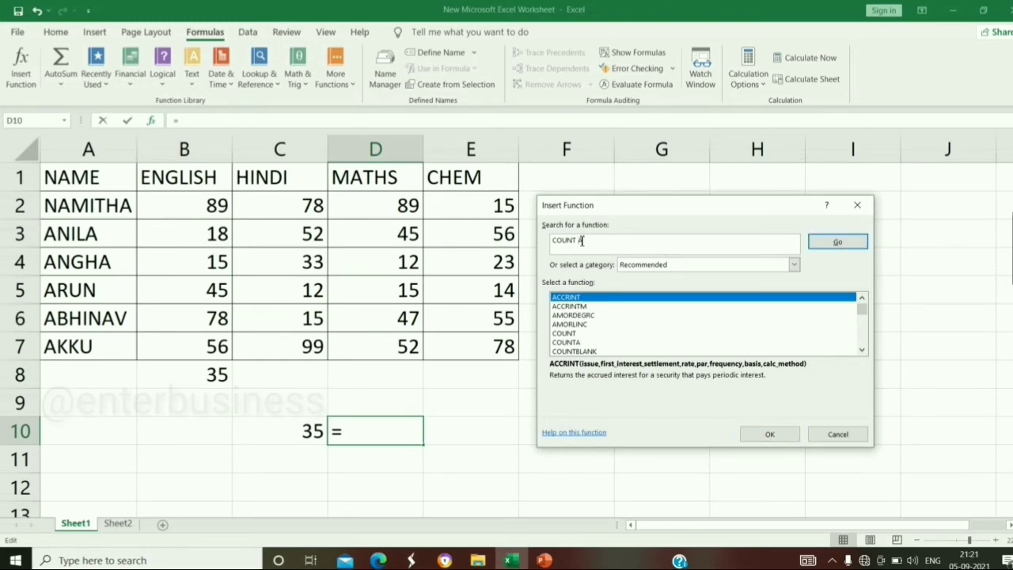
key(Return)
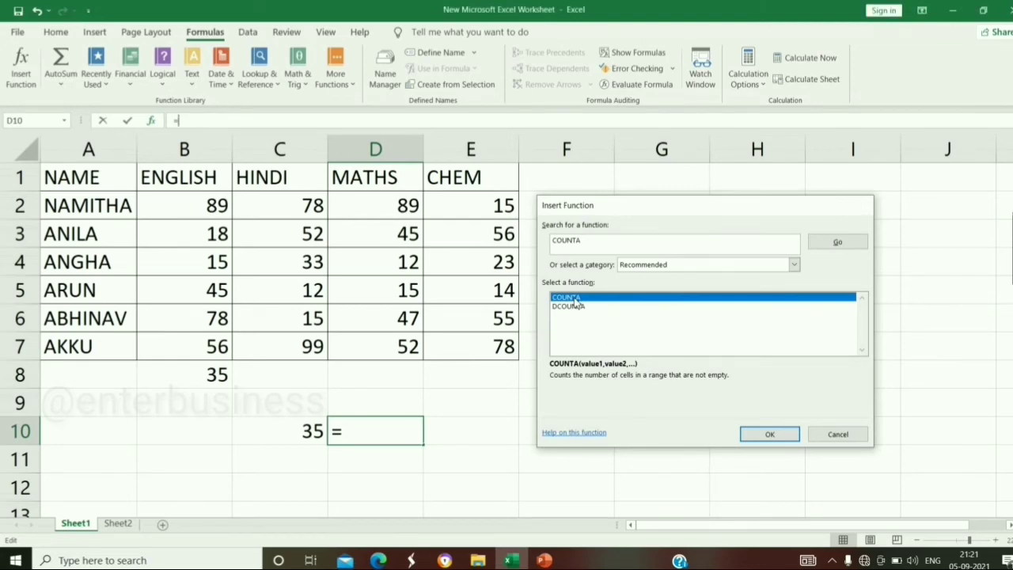
double_click(576, 298)
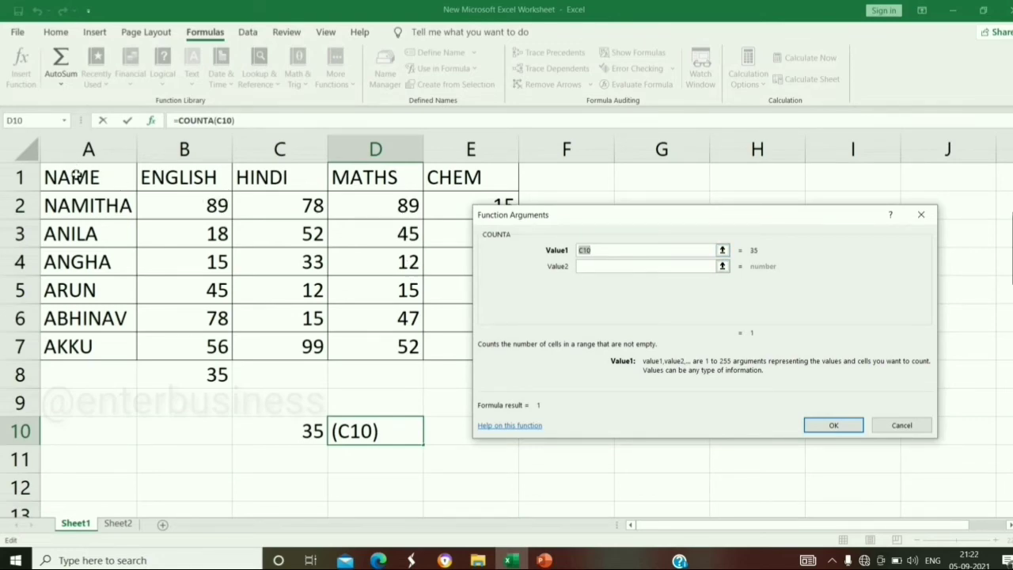
drag(81, 174, 474, 343)
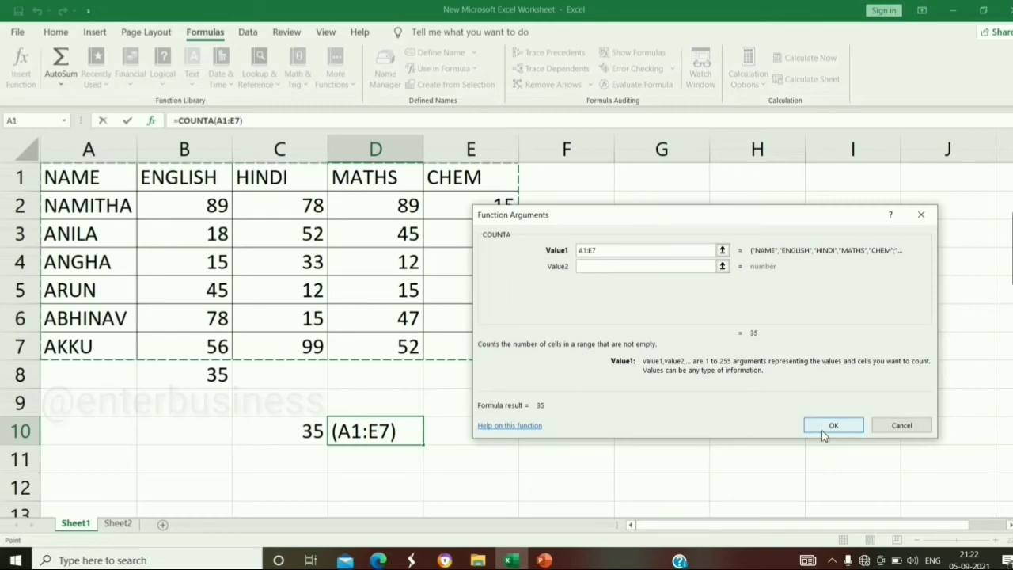
click(823, 431)
Insert COUNTA in cell E10 directly through Insert Function, entering A1:E7 as Value1.
click(470, 429)
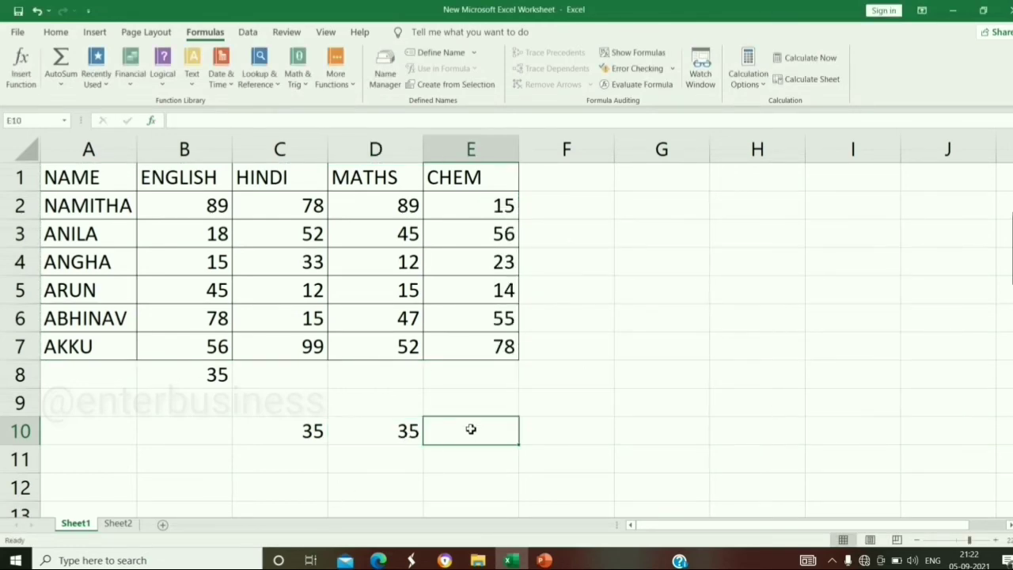
text(=)
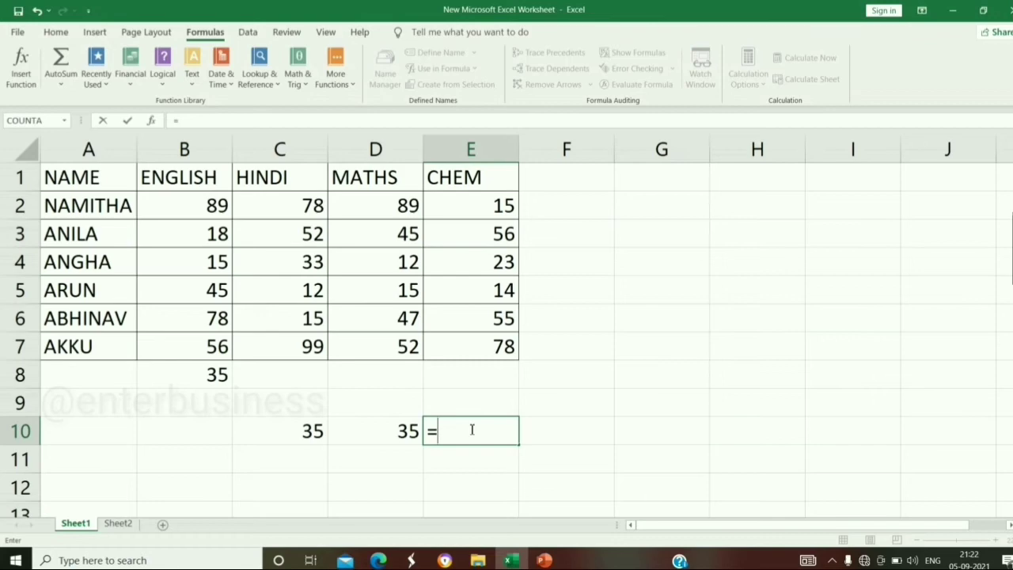
key(BackSpace)
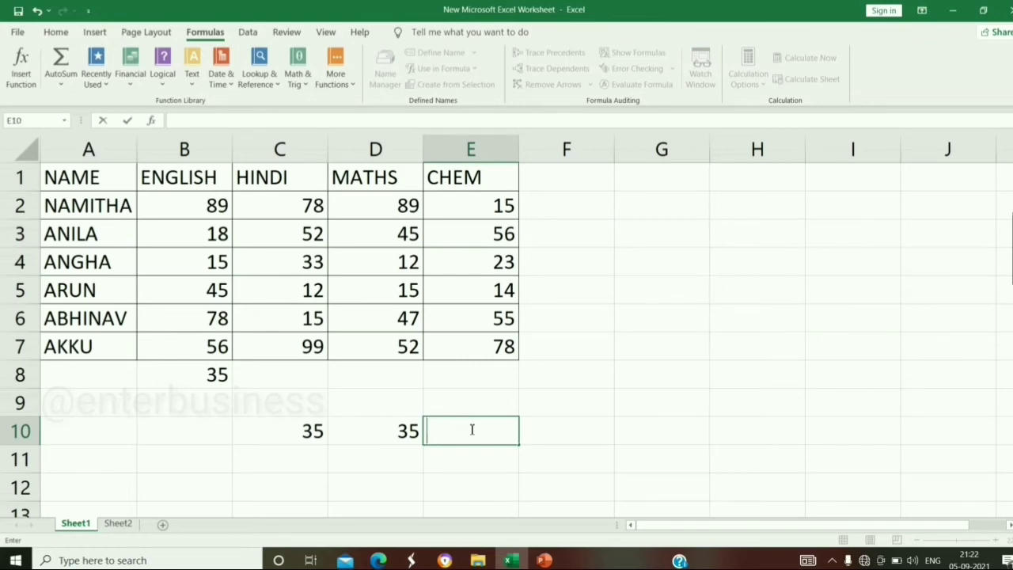
click(23, 79)
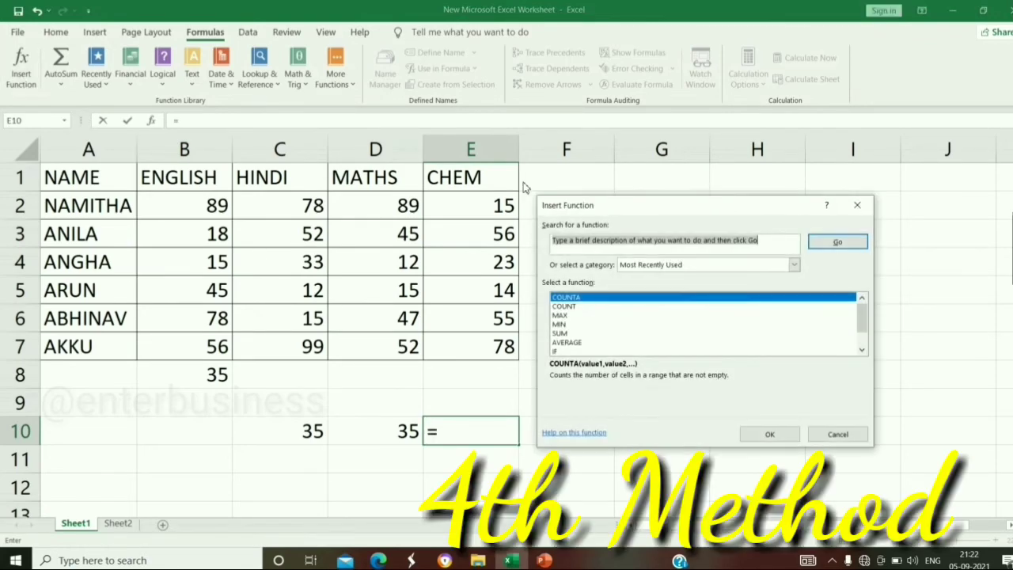
double_click(625, 298)
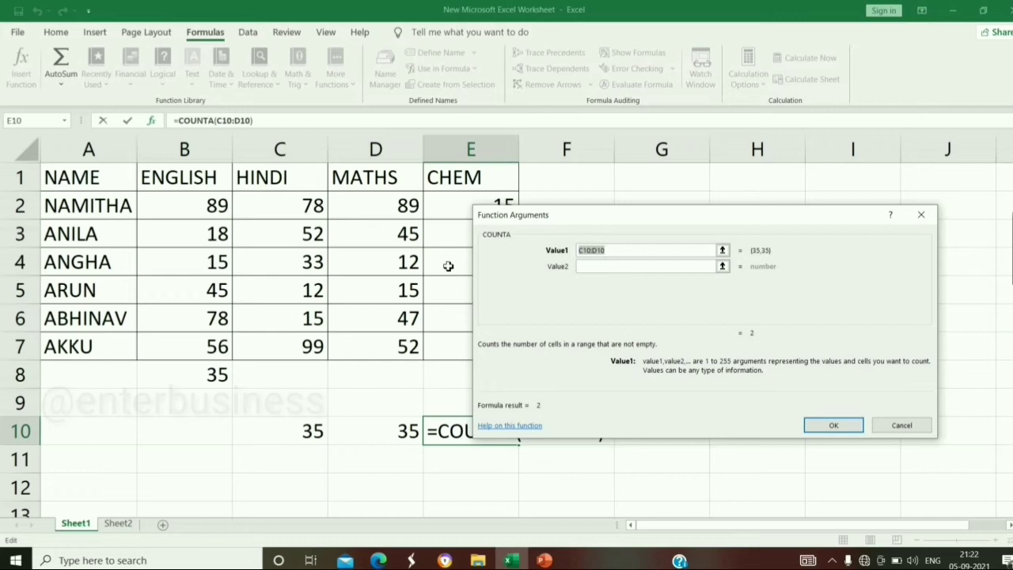
text(A1:)
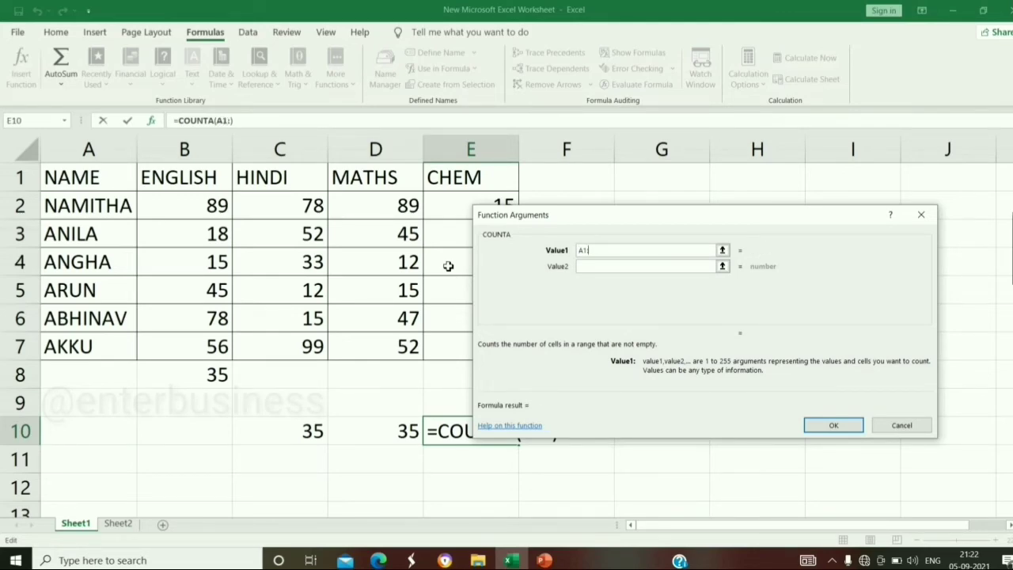
text(E7)
key(Return)
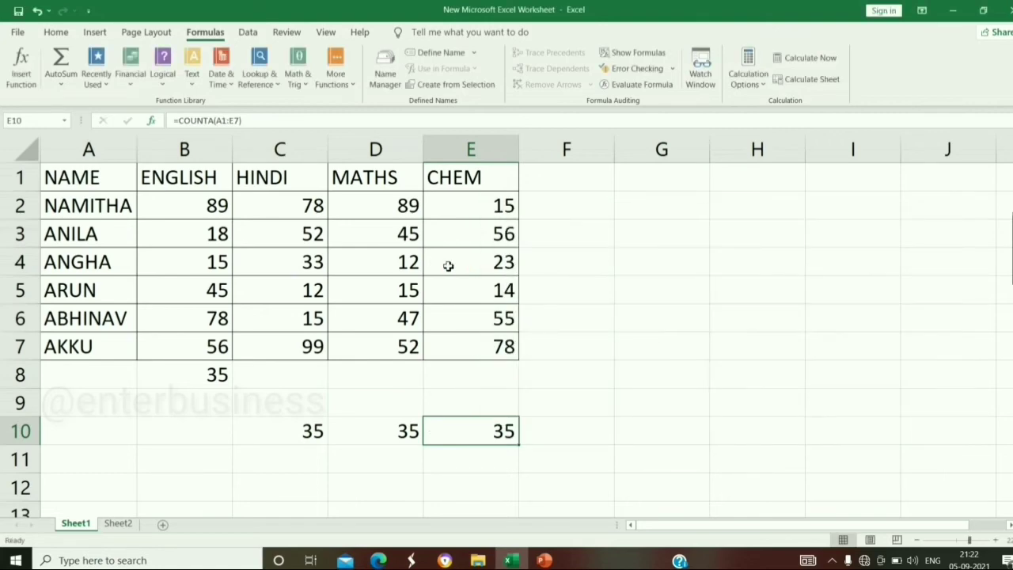
Clear all COUNTA results in B8:E10 below the marks table.
click(573, 443)
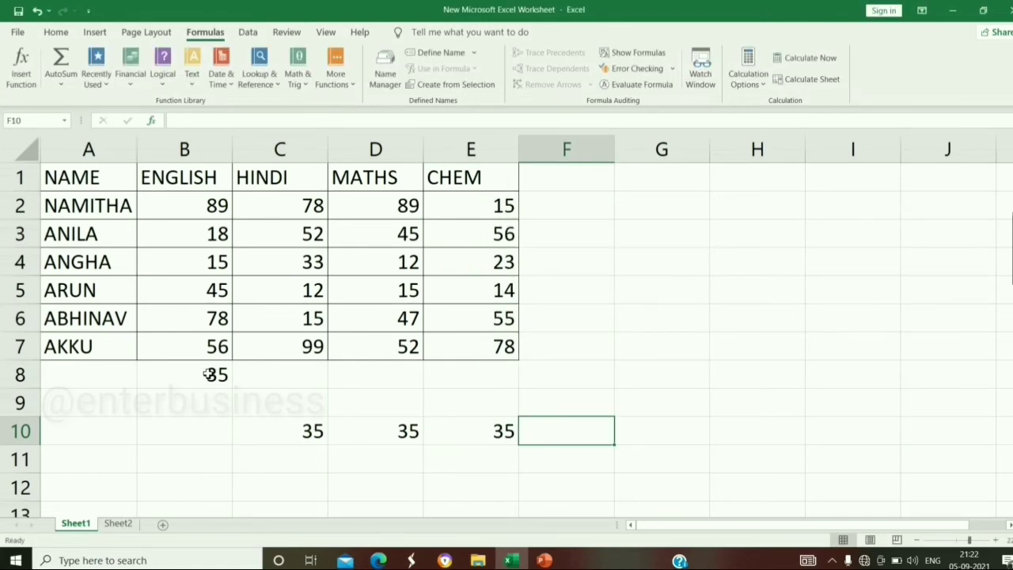
drag(208, 375, 477, 432)
key(BackSpace)
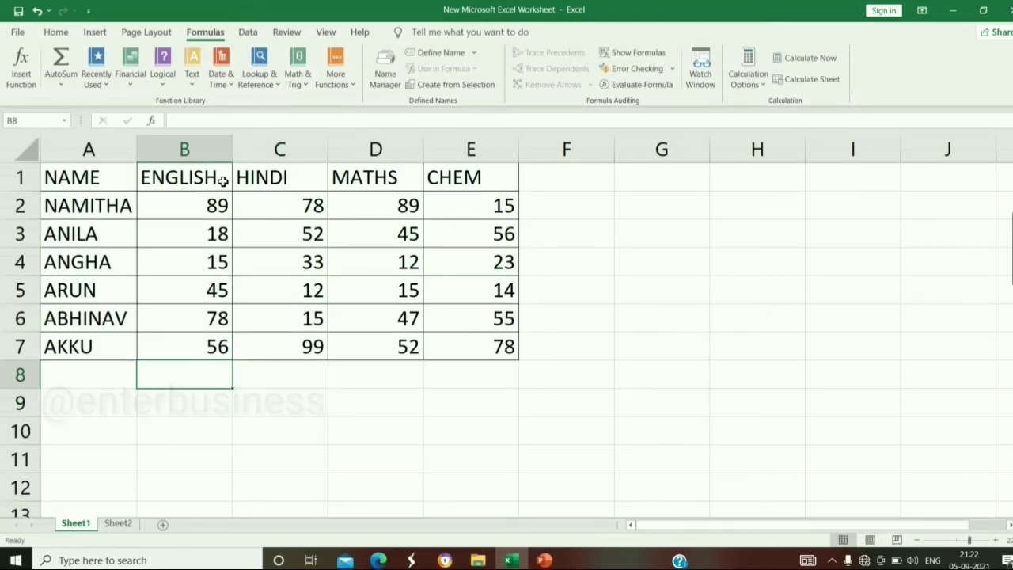
Count the non-empty cells of the ENGLISH column, B1:B7, with a COUNTA formula in cell B9.
click(221, 405)
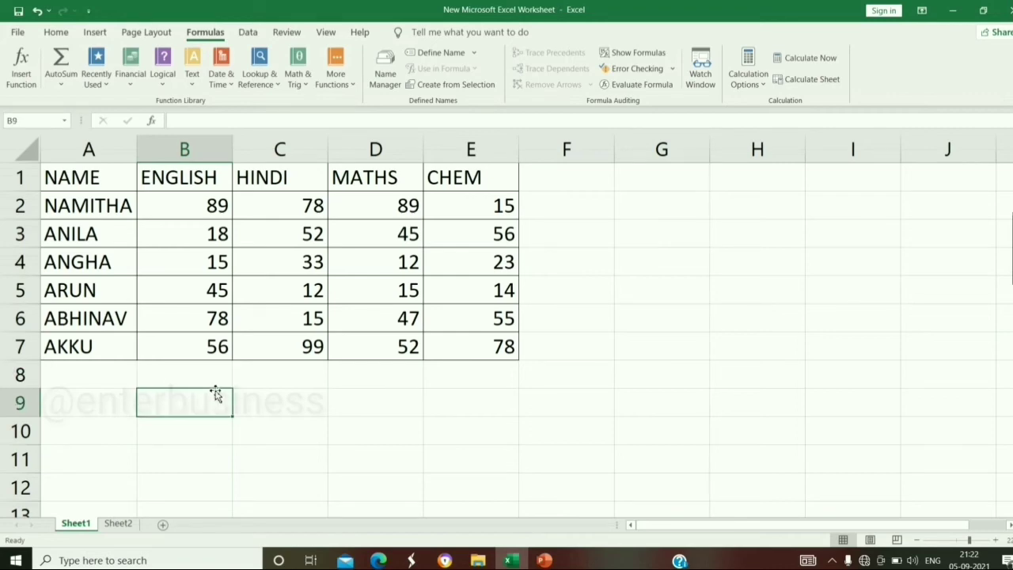
text(=COUNT)
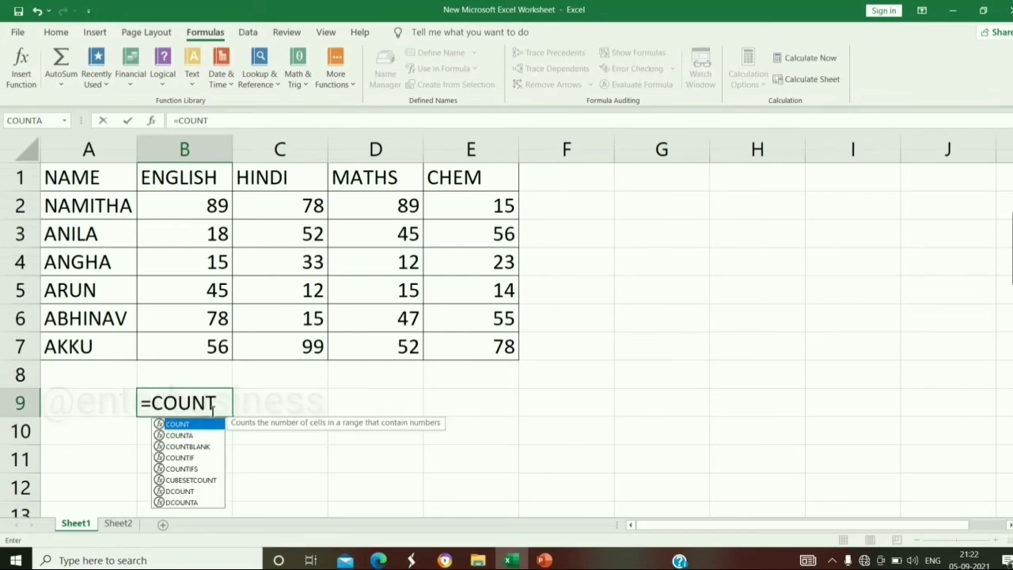
double_click(181, 435)
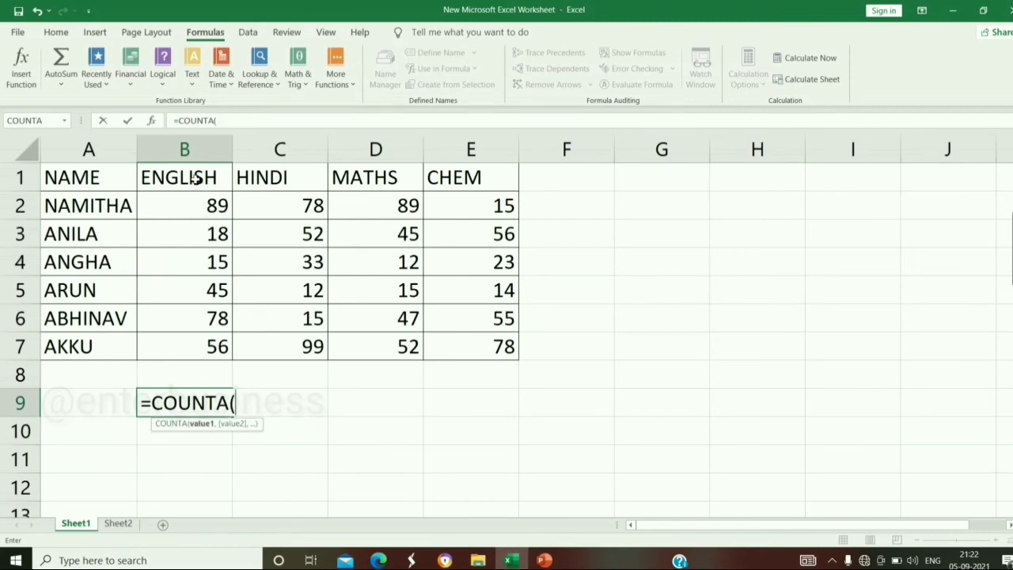
drag(201, 175, 207, 345)
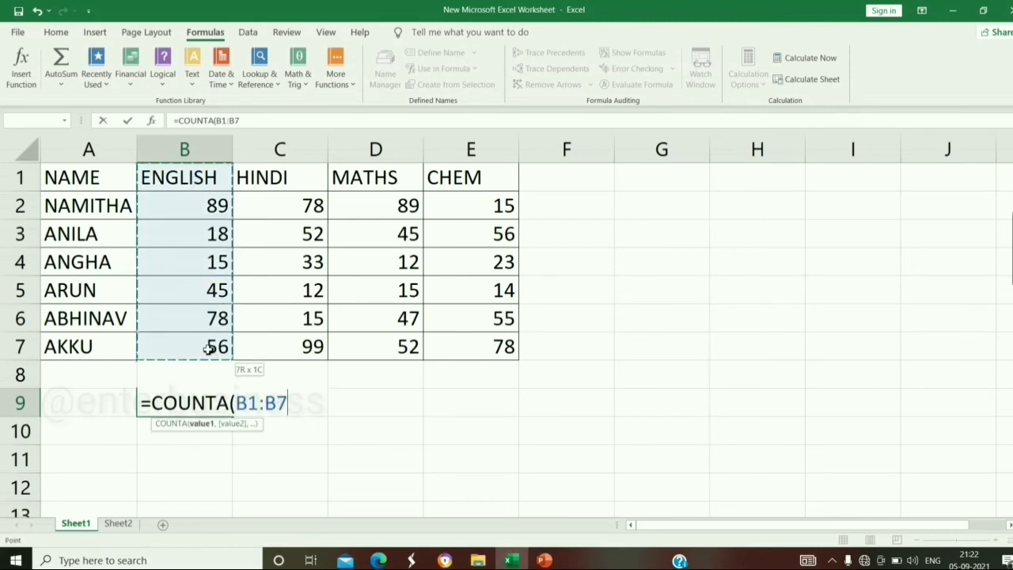
key(Return)
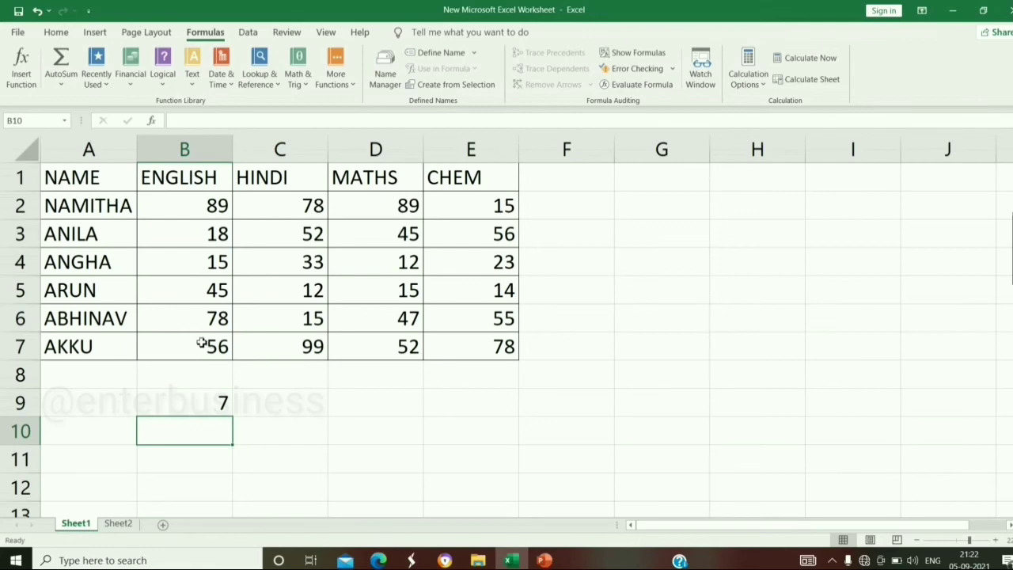
Fill the COUNTA formula from B9 across to E9 for the HINDI, MATHS and CHEM columns.
click(313, 411)
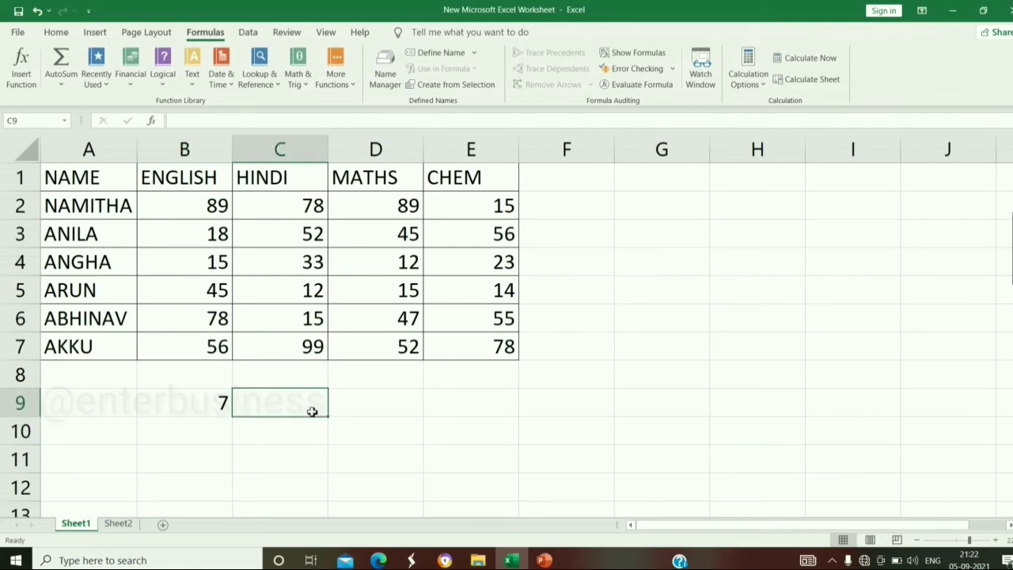
click(224, 405)
drag(234, 417, 543, 388)
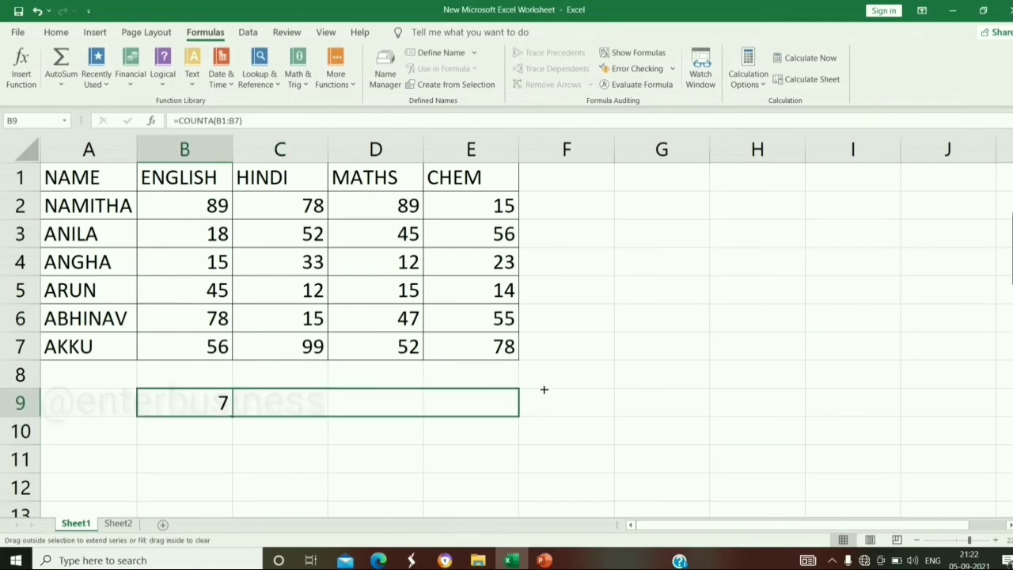
click(391, 452)
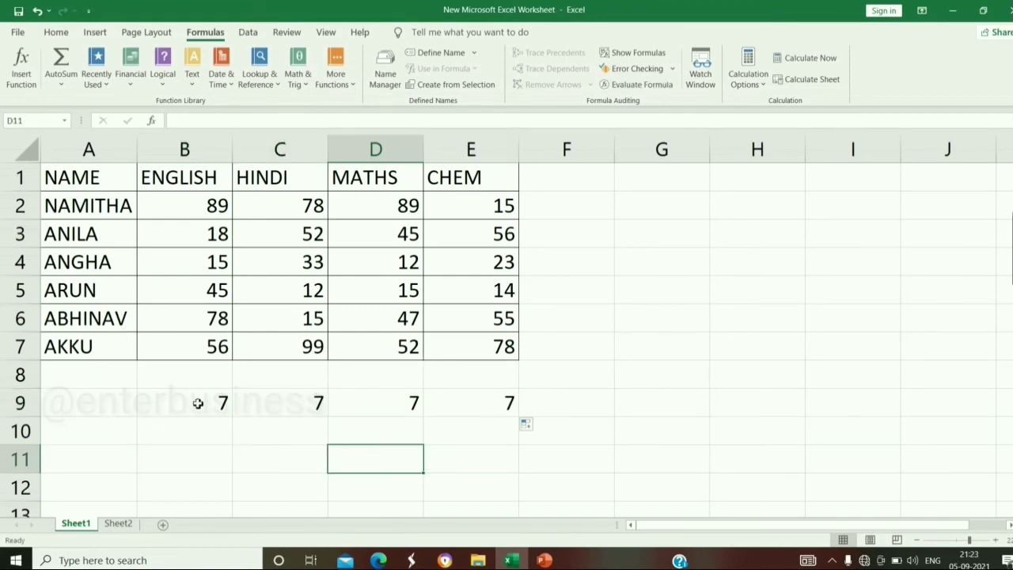
Clear the per-column COUNTA results from B9:E9.
drag(199, 403, 399, 434)
click(399, 434)
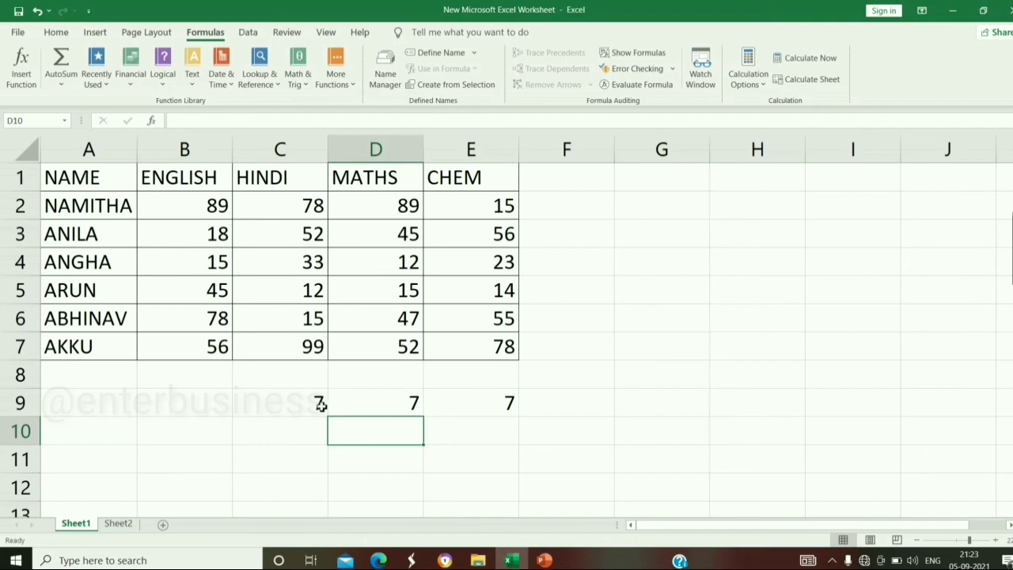
drag(323, 403, 490, 398)
key(Delete)
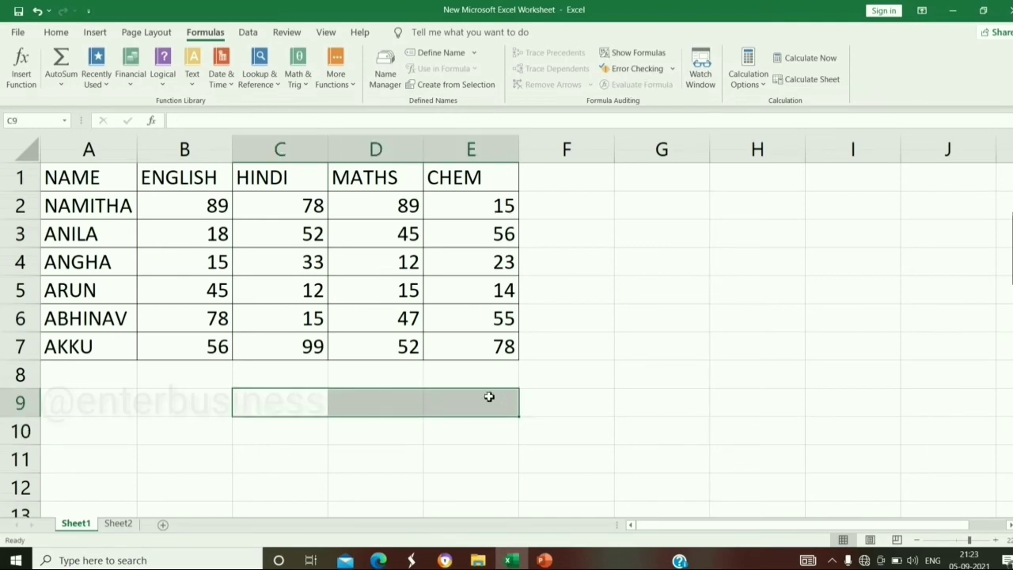
click(683, 387)
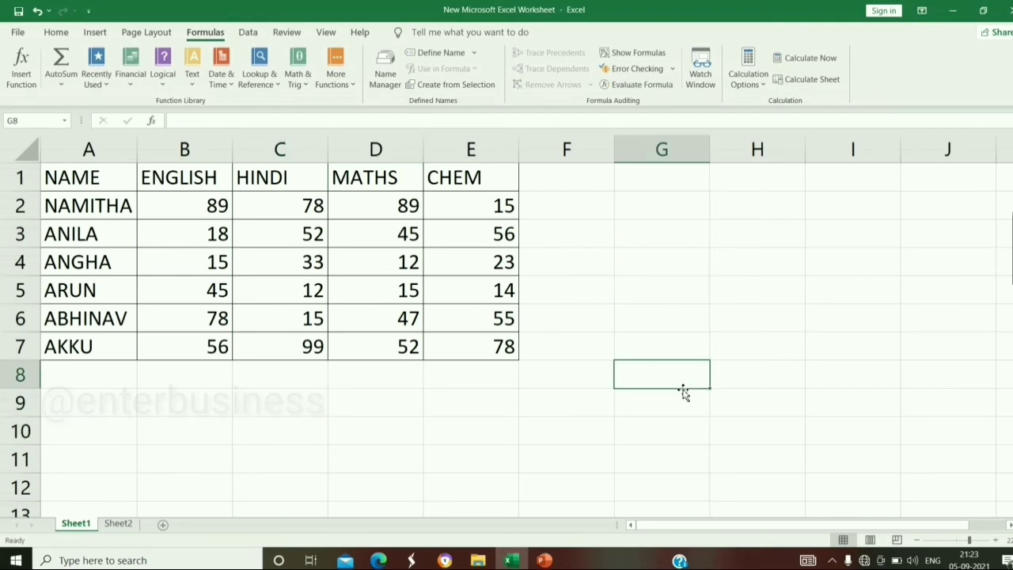